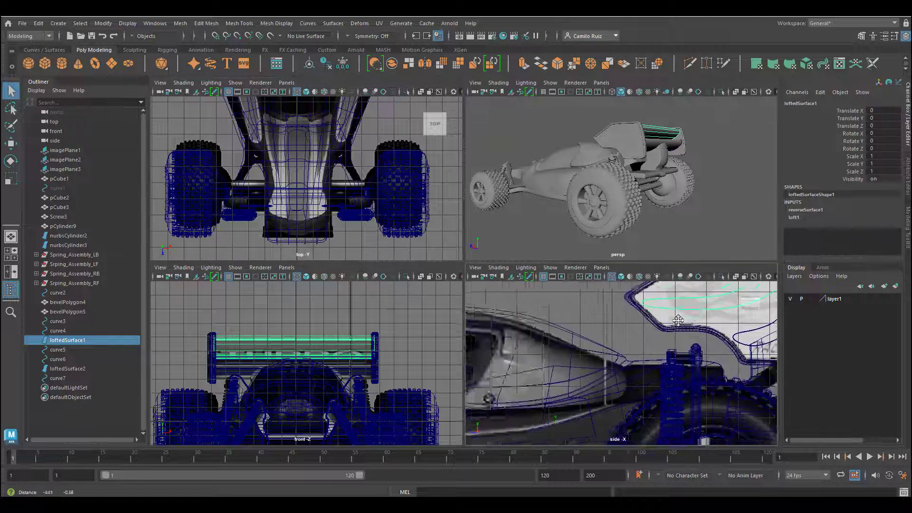
Step: Deselect the lofted surface and turn on the display of image planes in the perspective view
scroll(548, 341, "down", 6)
scroll(548, 341, "up", 4)
scroll(602, 353, "down", 4)
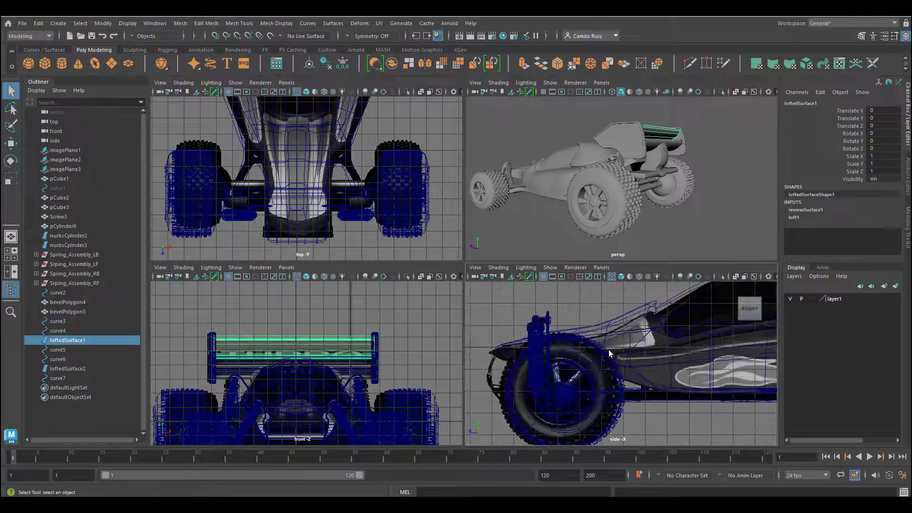
left_click(446, 242)
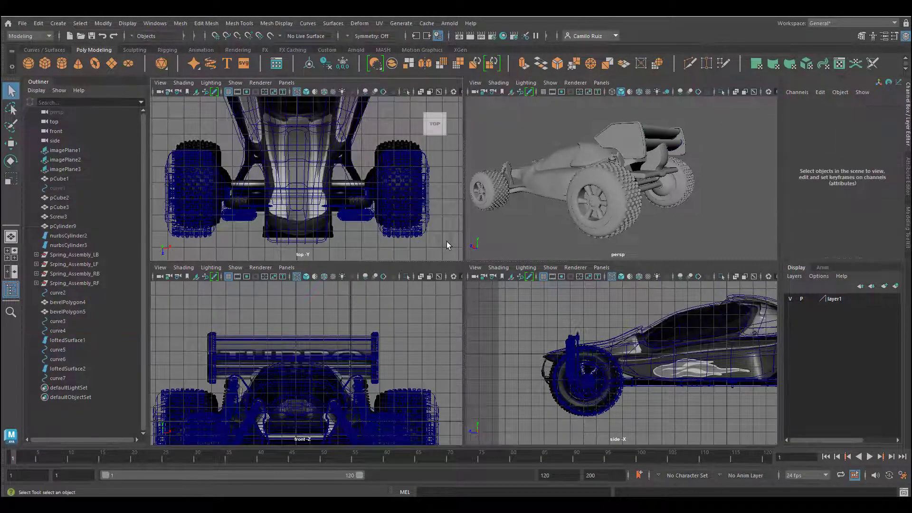
key("space")
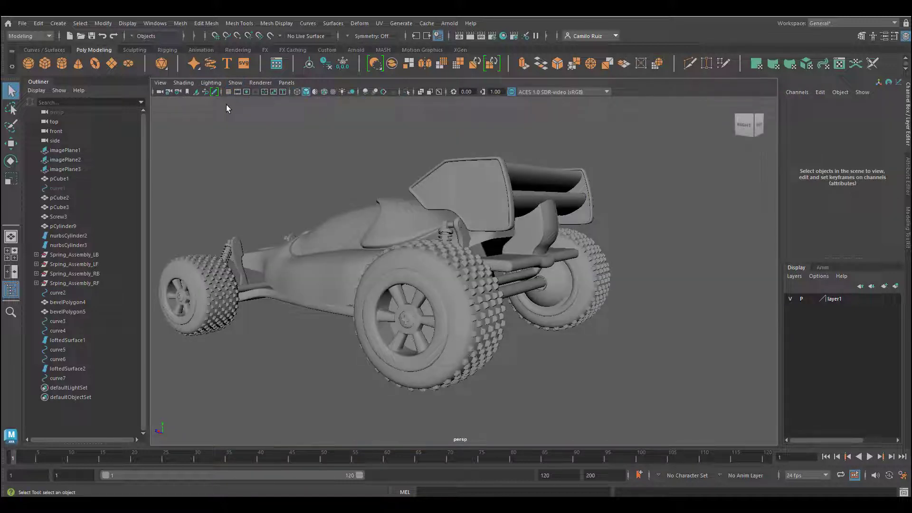
left_click(237, 84)
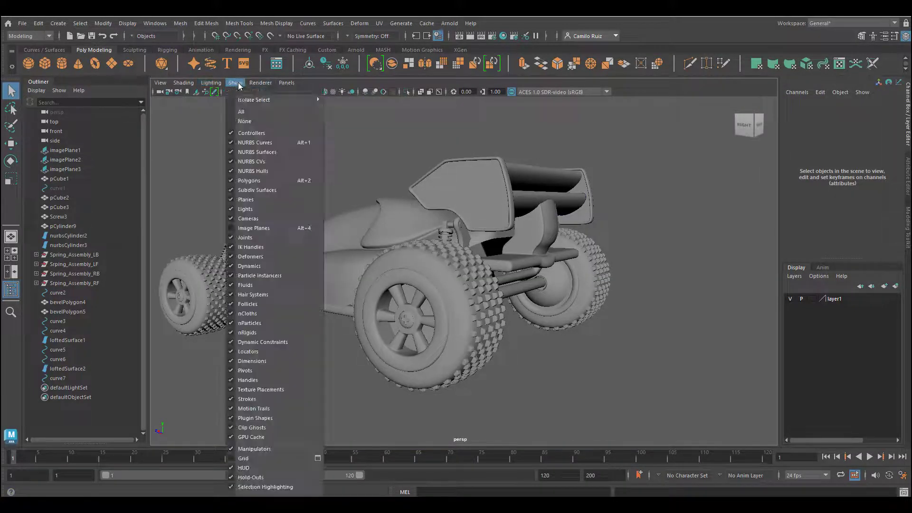
left_click(253, 228)
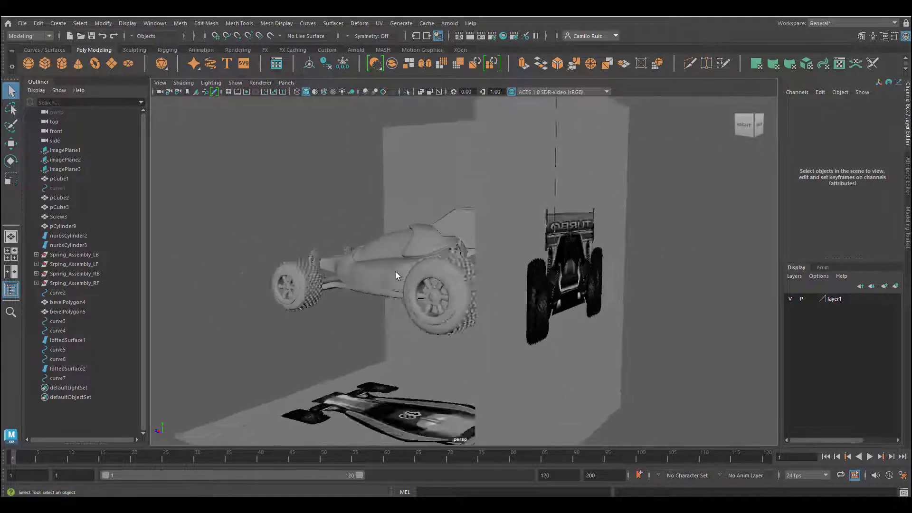
Step: Select the side reference image plane (imagePlane3) and set its Size X and Size Y to 0
scroll(395, 274, "down", 3)
left_click_drag(380, 291, 447, 299, "alt")
left_click(331, 230)
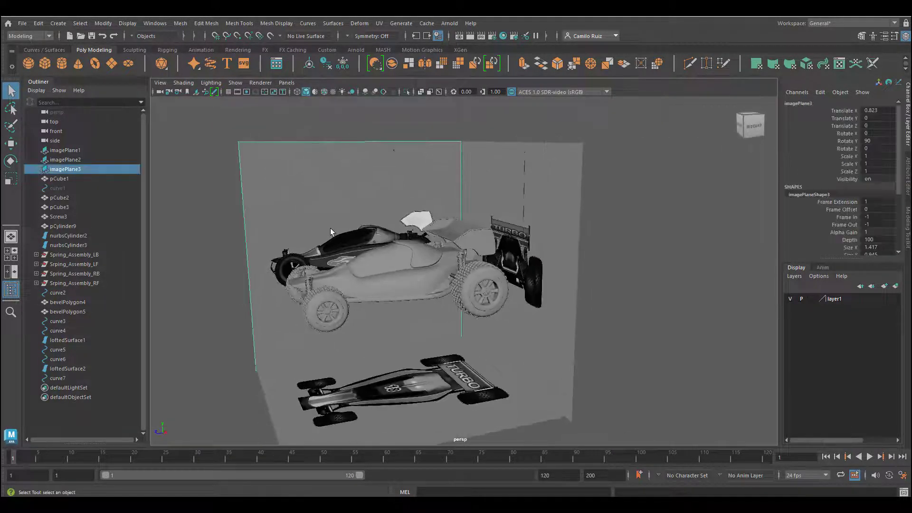
scroll(800, 235, "down", 3)
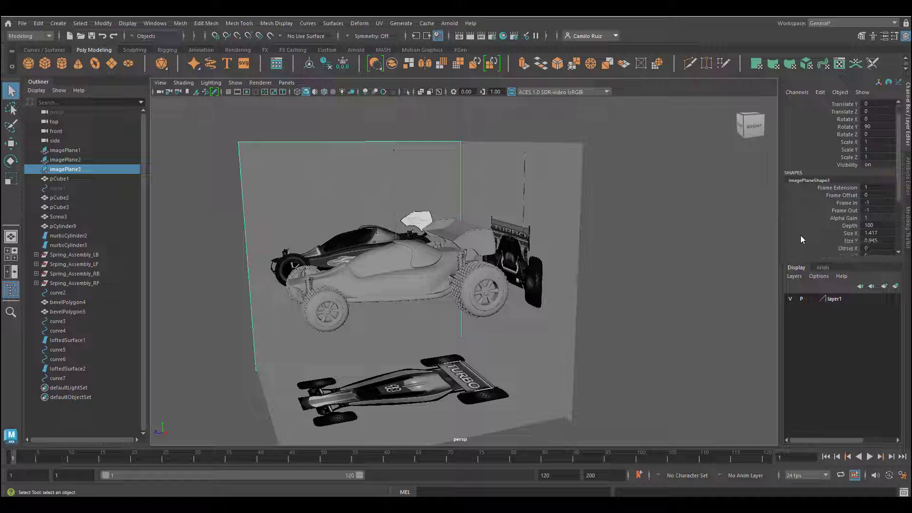
left_click(879, 204)
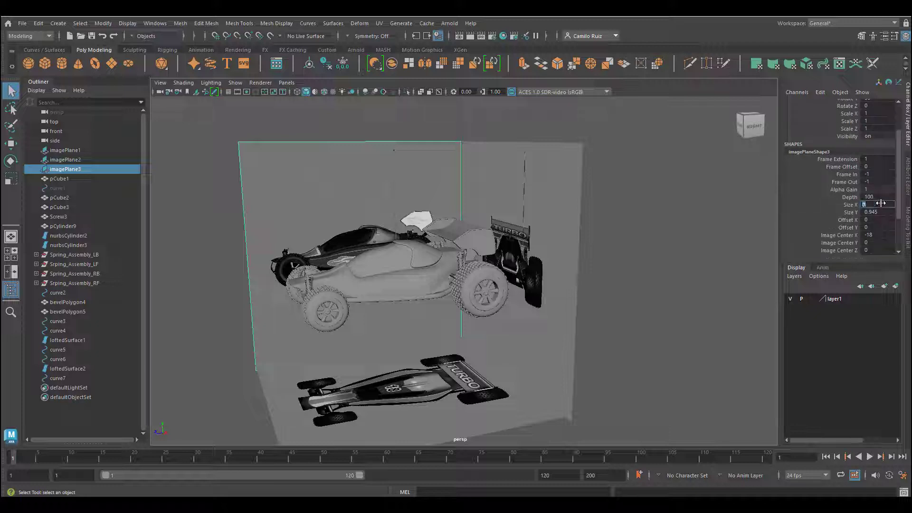
type("0")
left_click(878, 212)
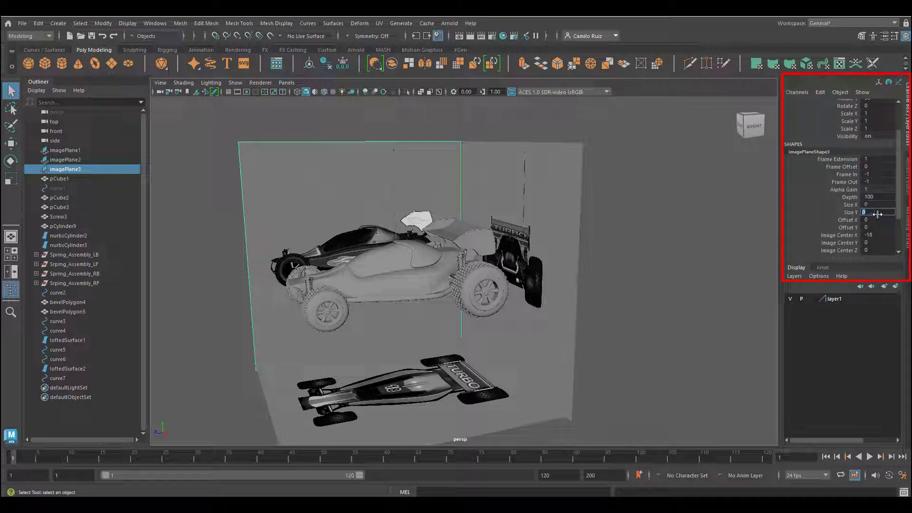
left_click(881, 196)
Step: Set the side image plane's Image Center X to 0 and check its alignment with the car in the side view
left_click(880, 235)
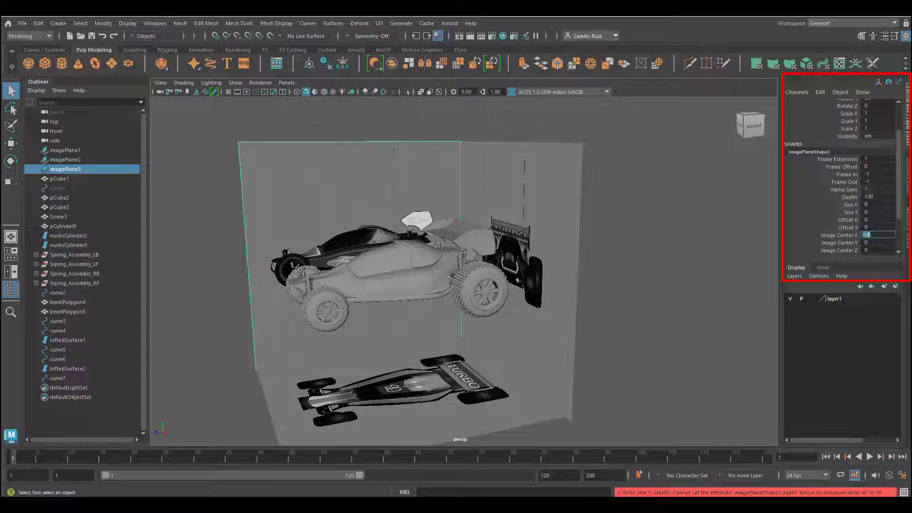
type("0")
key("Return")
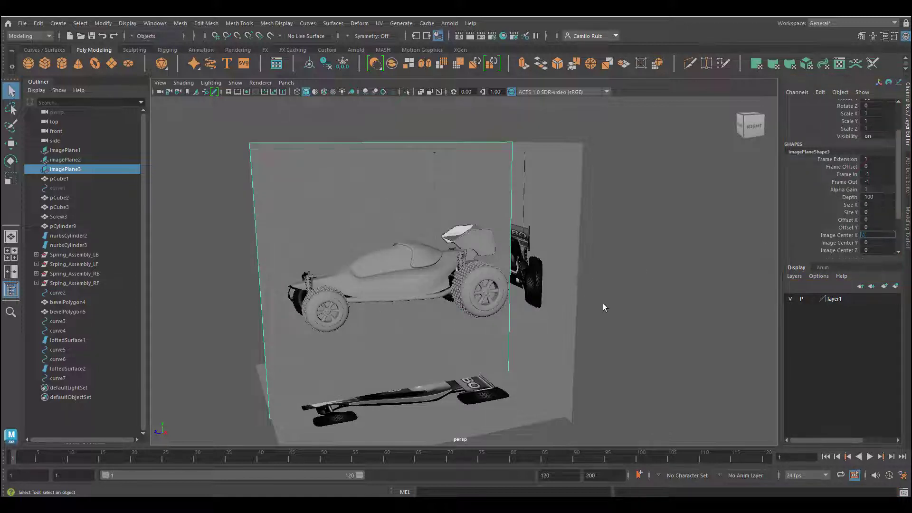
left_click(603, 308)
key("space")
key("space")
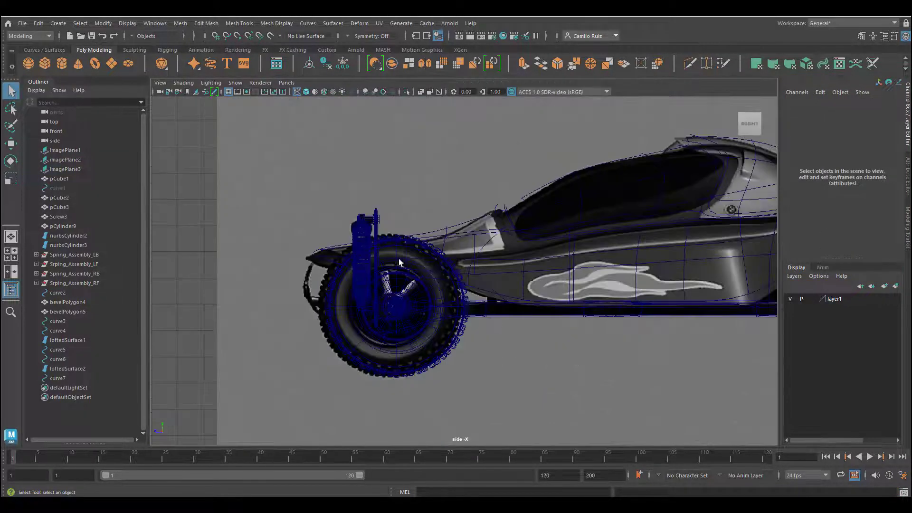
key("space")
key("space")
key("space")
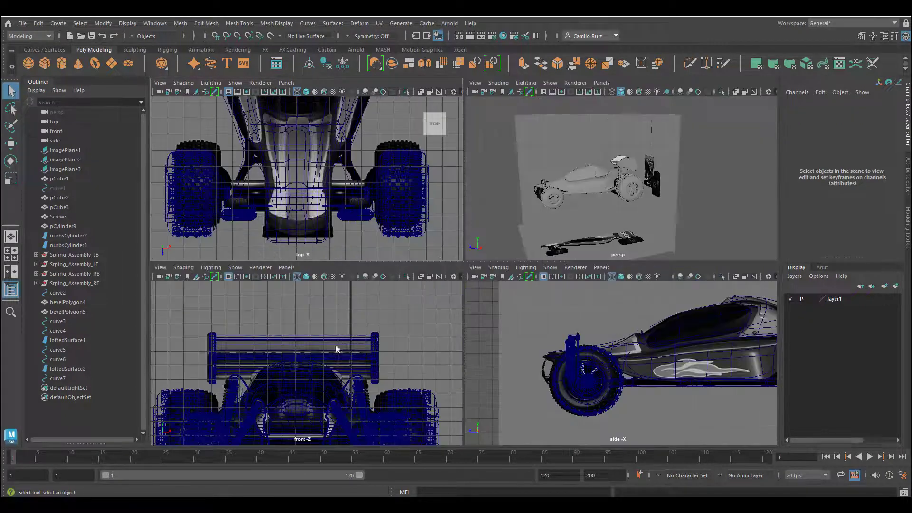
Step: Set Size X, Size Y and Image Center X to 0 for the top-view reference image plane (imagePlane1) under the car
left_click(567, 232)
scroll(872, 227, "down", 1)
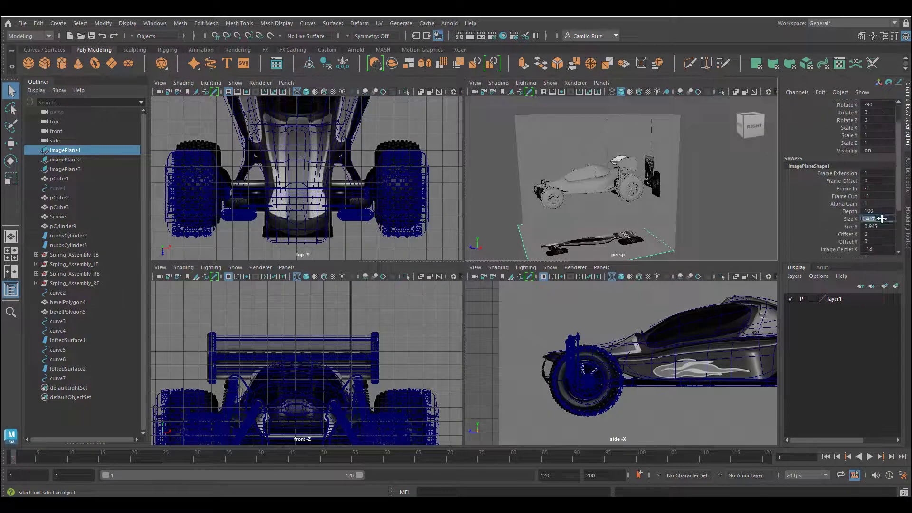
type("8")
key("Tab")
type("0")
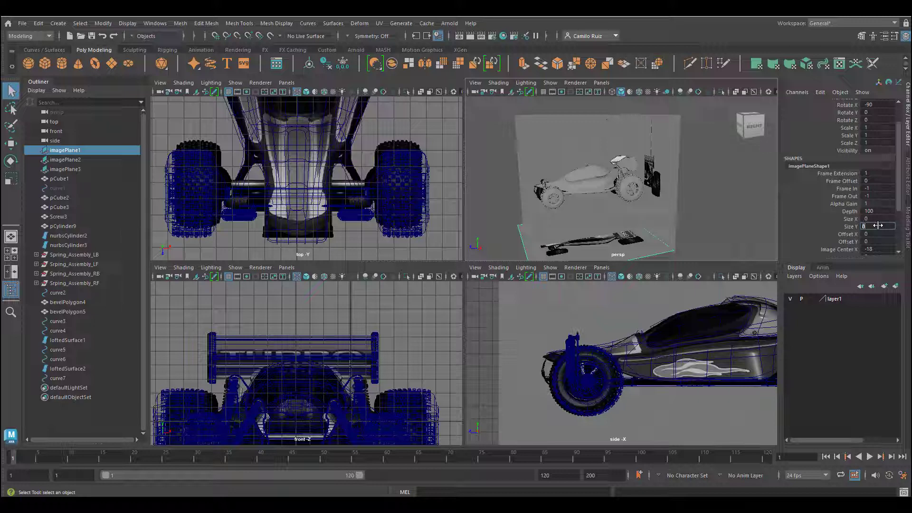
left_click(883, 249)
type("0")
Step: Move the top-view image plane along X onto the car model, to about 0.35
scroll(382, 197, "down", 6)
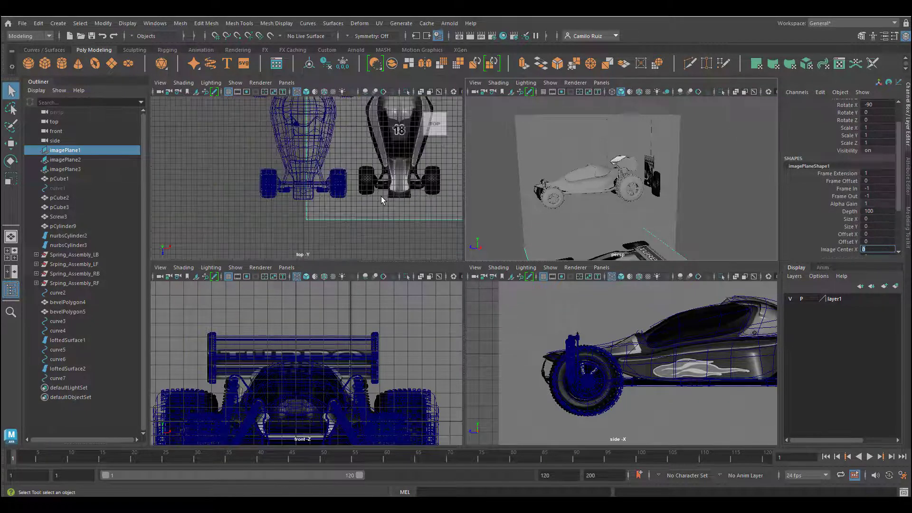
middle_click_drag(377, 154, 327, 216, "alt")
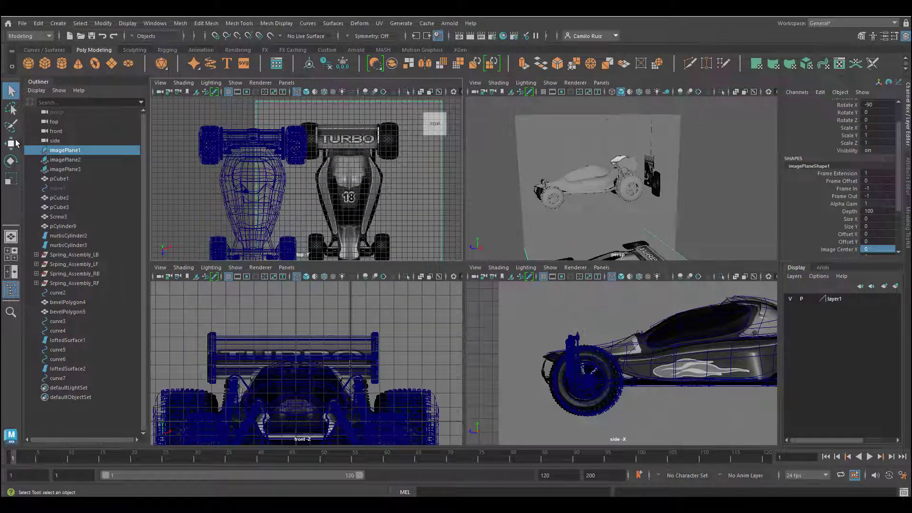
left_click(11, 143)
left_click_drag(393, 198, 299, 199)
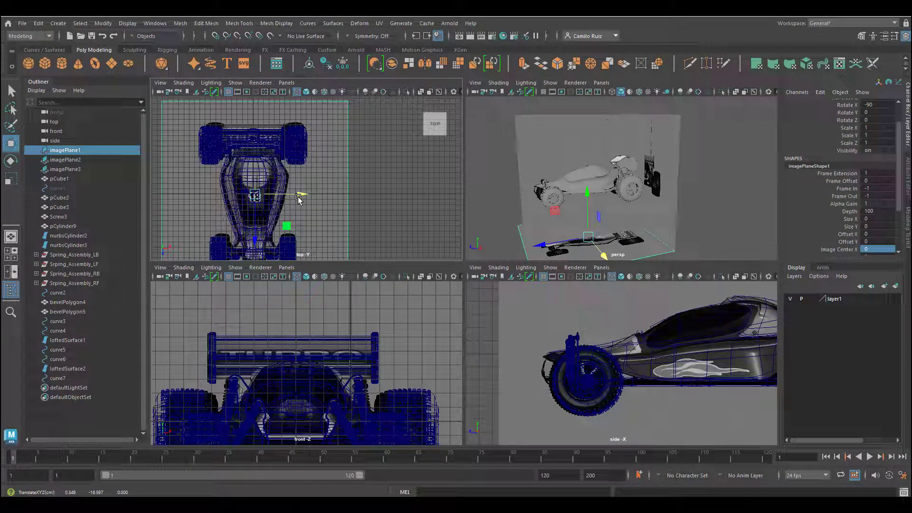
Step: Fine-tune the top-view image plane's X position to about -0.043 so the reference is centred on the car model
scroll(299, 198, "up", 4)
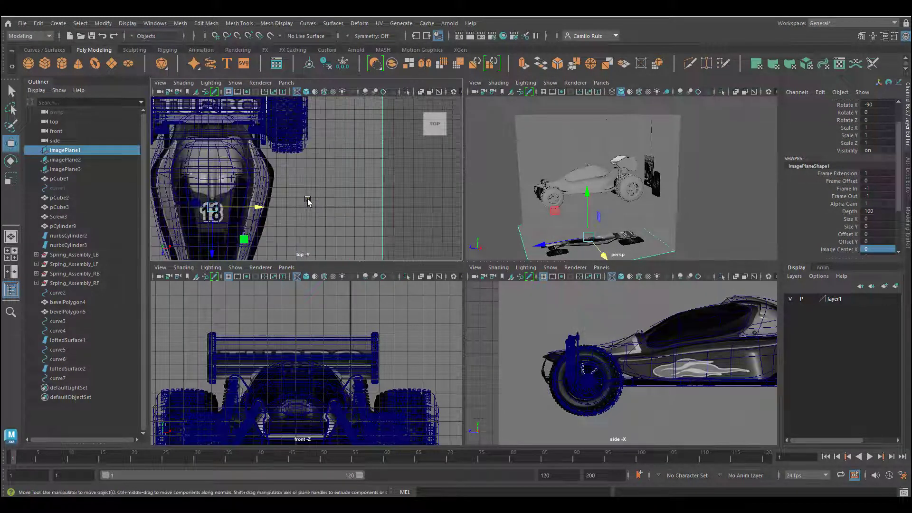
key("space")
middle_click_drag(422, 334, 543, 222, "alt")
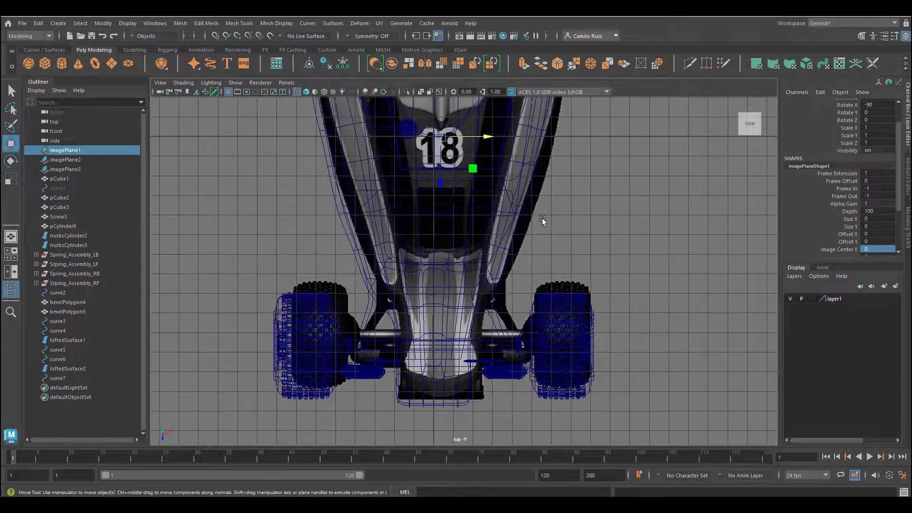
left_click_drag(485, 138, 471, 139)
scroll(836, 213, "down", 4)
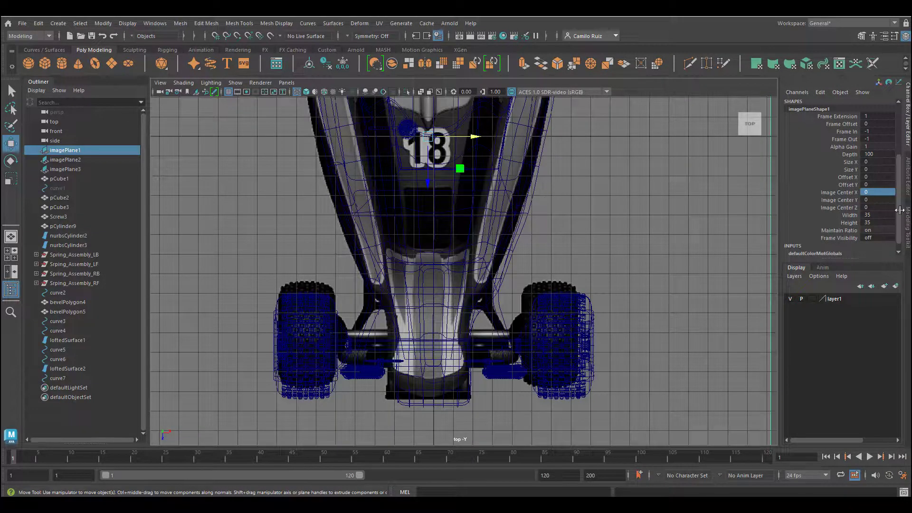
scroll(850, 203, "up", 5)
scroll(473, 171, "down", 5)
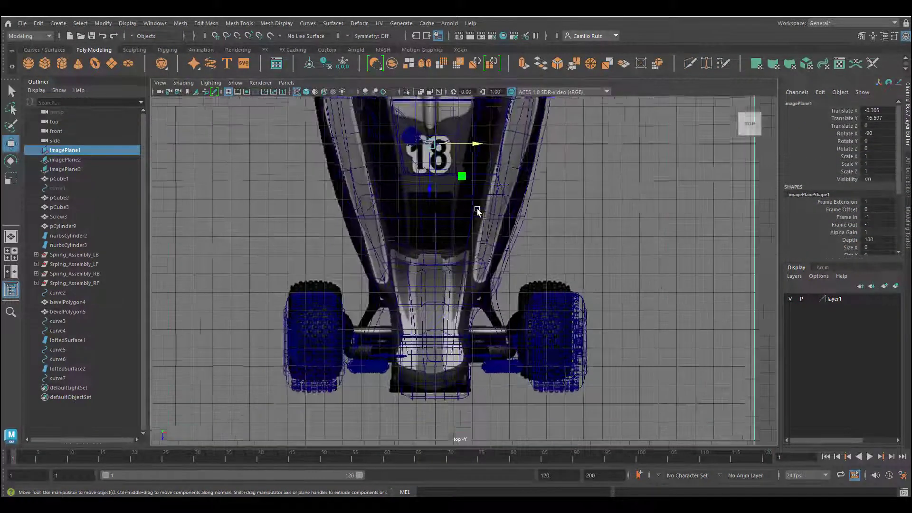
scroll(508, 296, "up", 3)
left_click_drag(500, 318, 505, 320)
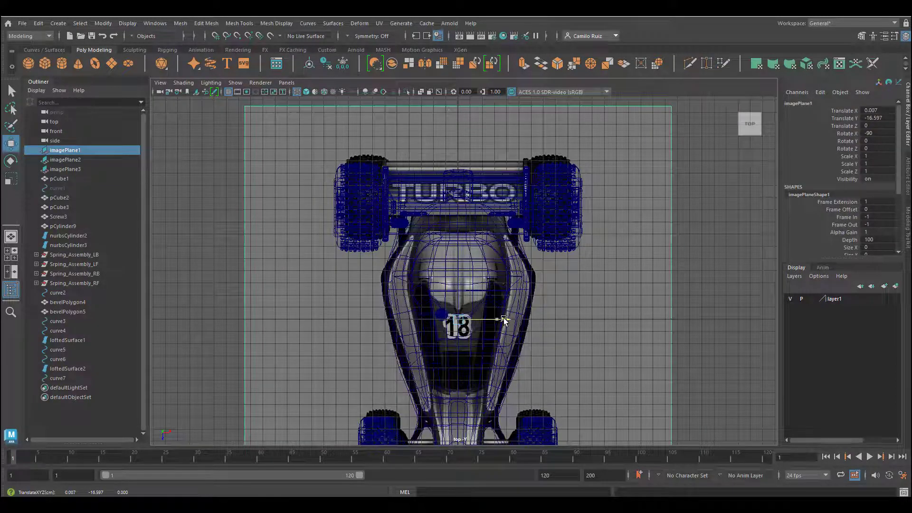
scroll(518, 259, "up", 5)
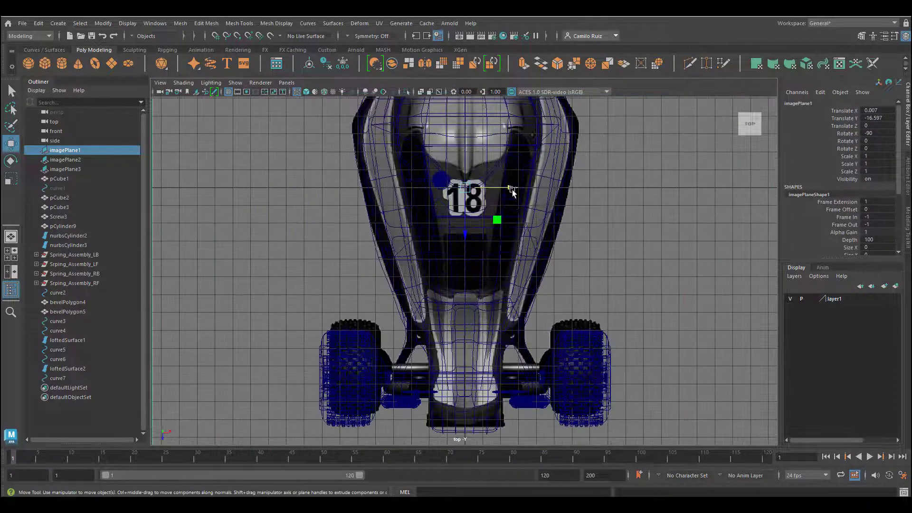
middle_click_drag(541, 239, 551, 313, "alt")
left_click_drag(521, 213, 520, 213)
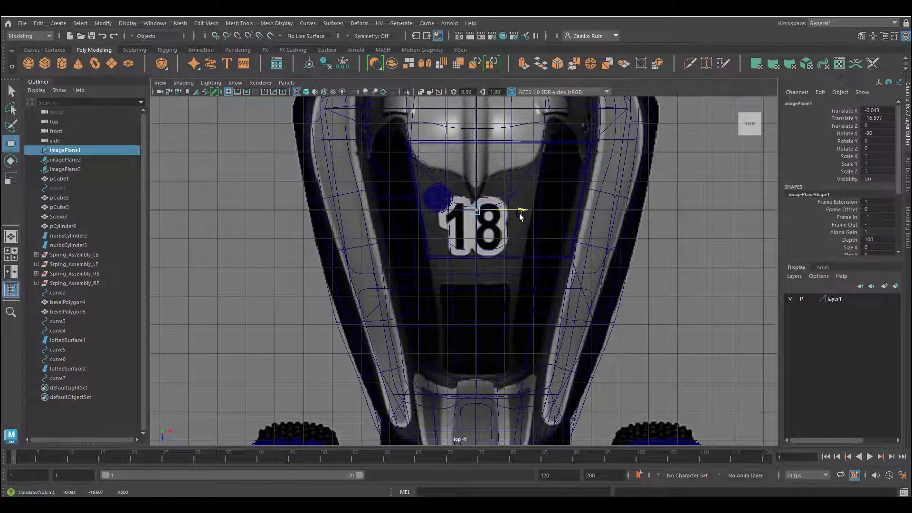
Step: Shift the top-view image plane along Z to about 0.63 so the reference wheels and body match the car model
scroll(514, 223, "down", 2)
left_click_drag(472, 275, 473, 290)
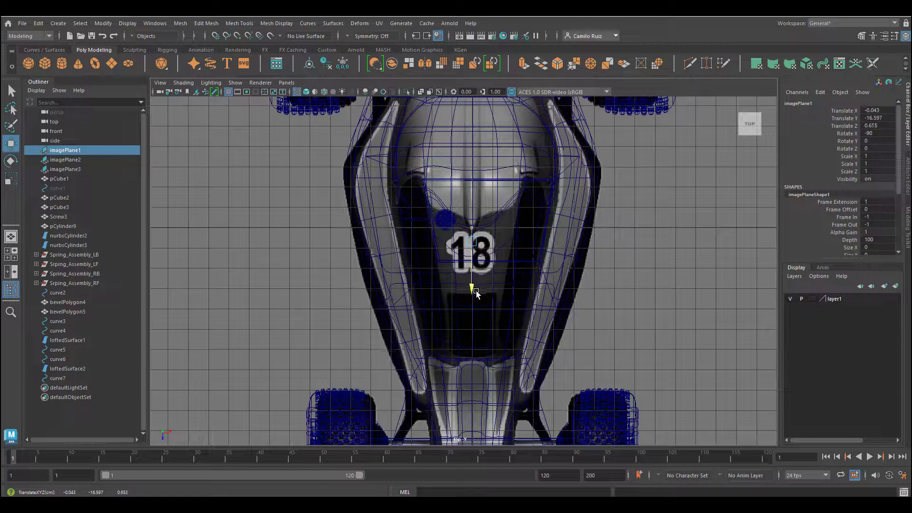
scroll(536, 324, "down", 2)
middle_click_drag(546, 351, 542, 273, "alt")
scroll(528, 306, "up", 3)
scroll(557, 261, "down", 5)
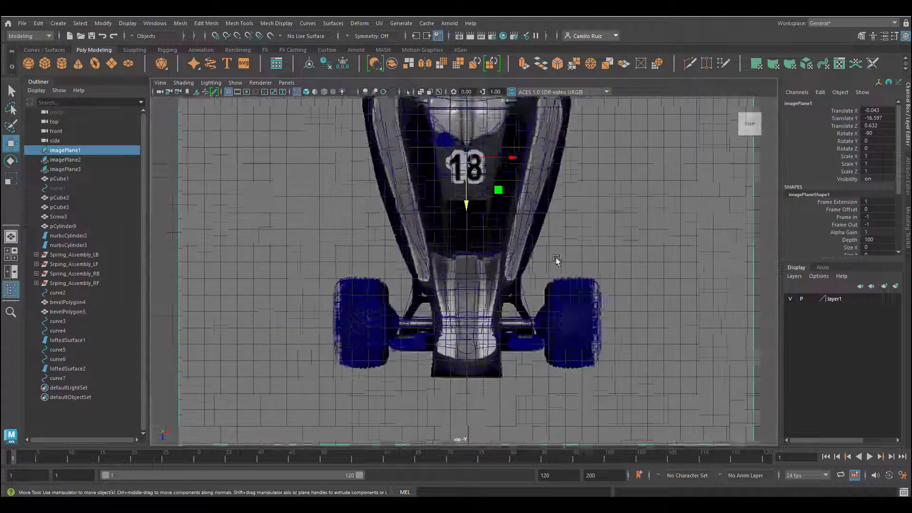
middle_click_drag(538, 189, 518, 352, "alt")
key("space")
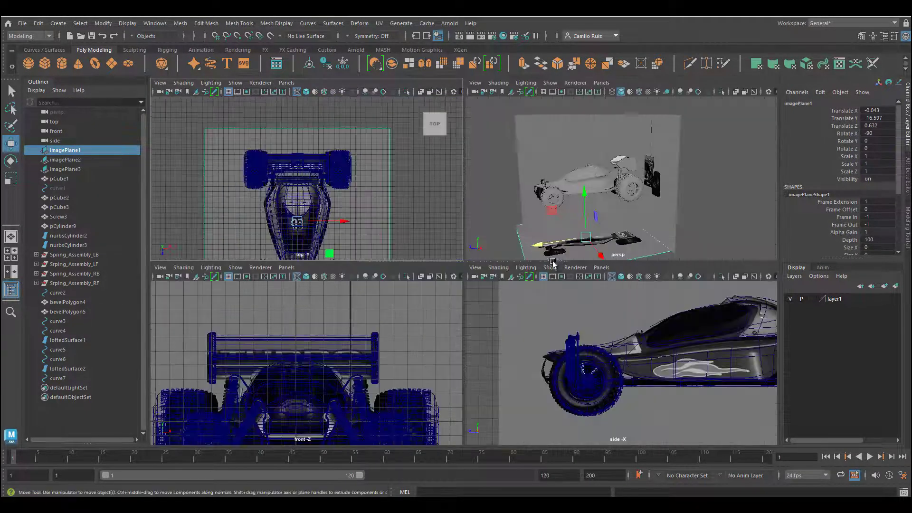
Step: Move the side reference image plane along X to about 0.013, onto the car's centre line
key("space")
scroll(546, 325, "up", 4)
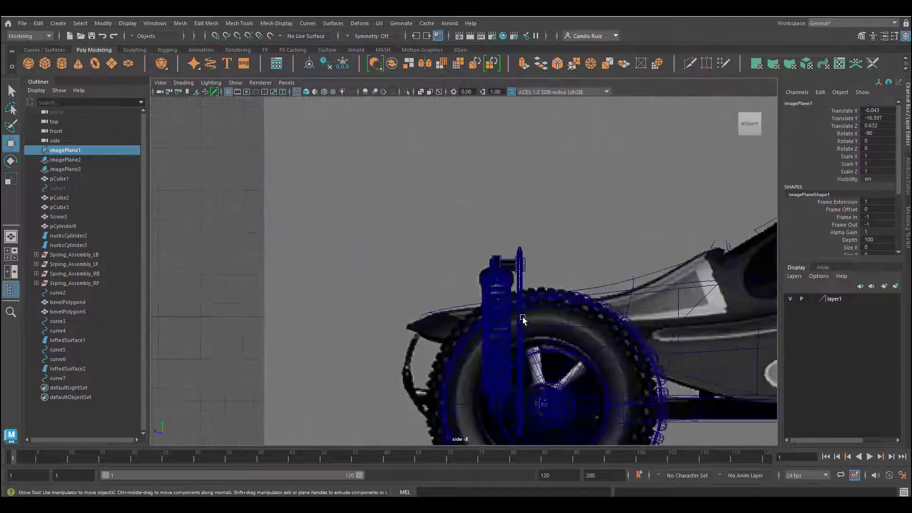
scroll(527, 304, "down", 5)
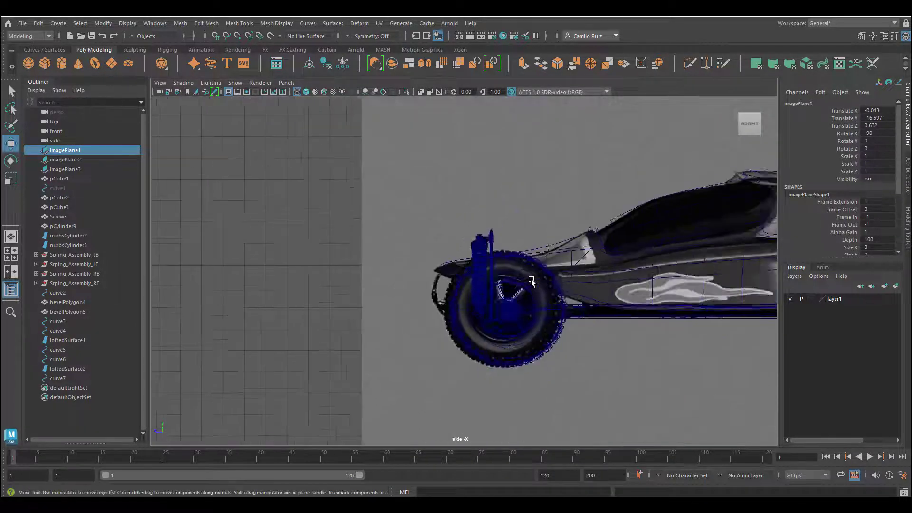
key("space")
middle_click_drag(368, 233, 391, 164, "alt")
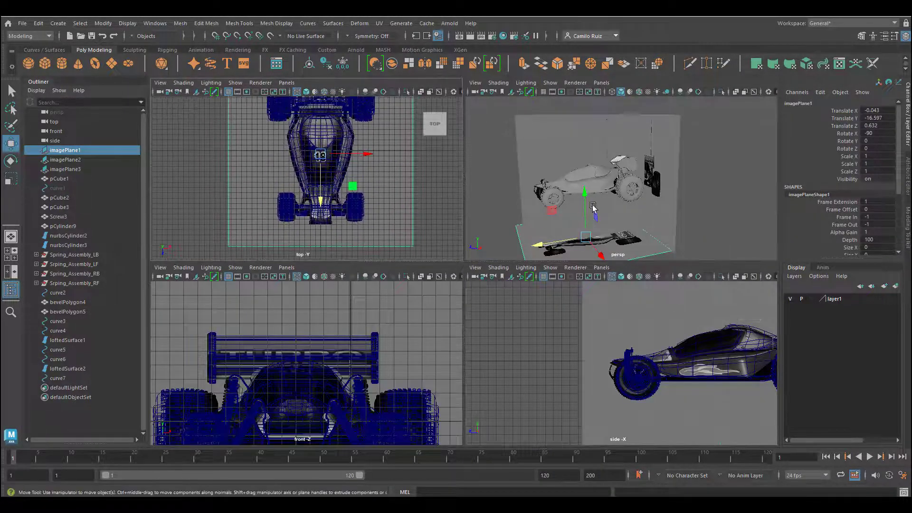
left_click(554, 150)
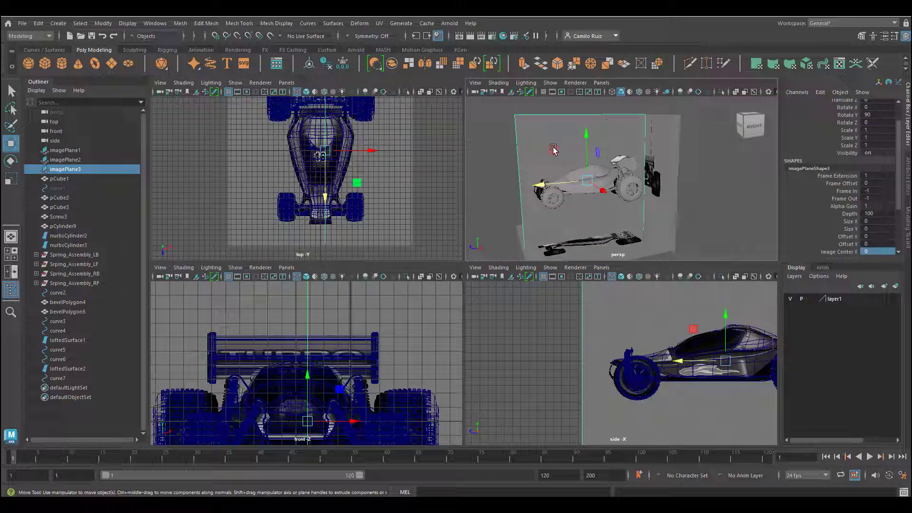
left_click_drag(367, 150, 362, 151)
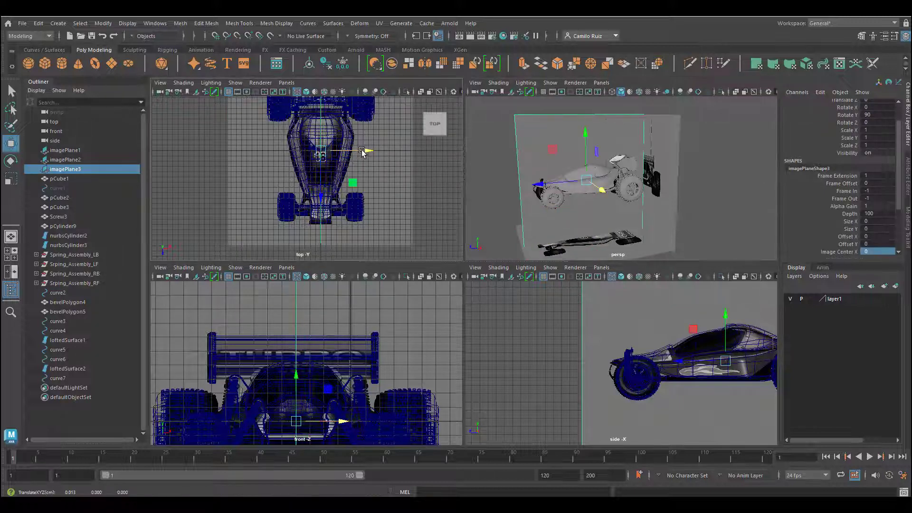
scroll(394, 192, "up", 3)
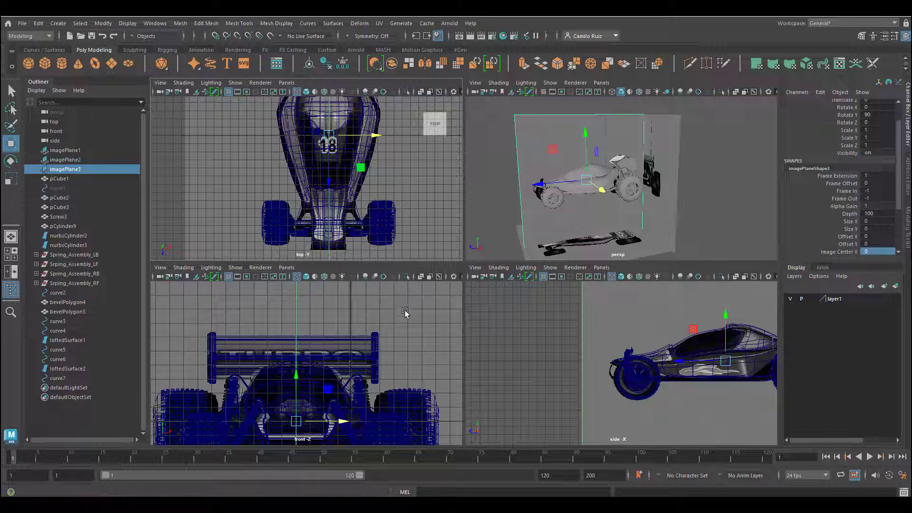
middle_click_drag(404, 310, 377, 341, "alt")
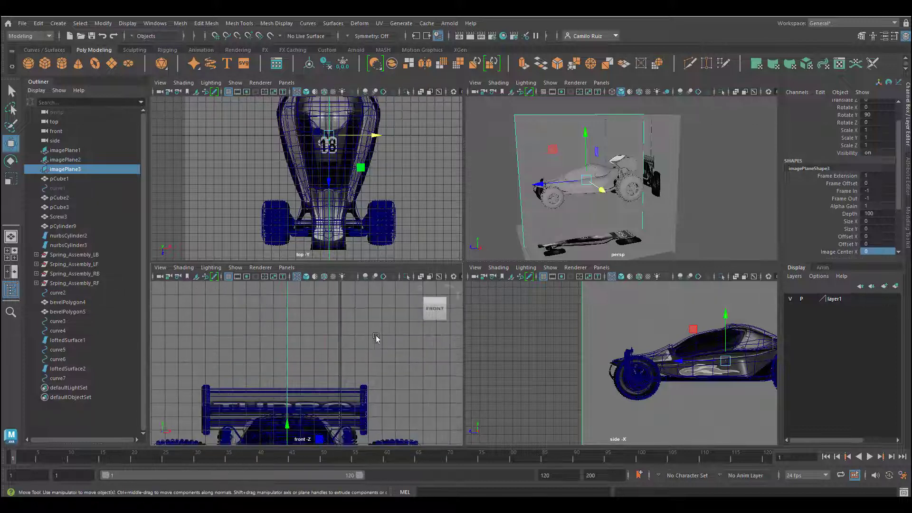
Step: Centre the pivot of the front-view image plane and set its Translate X to 18
left_click(534, 231)
scroll(393, 340, "down", 5)
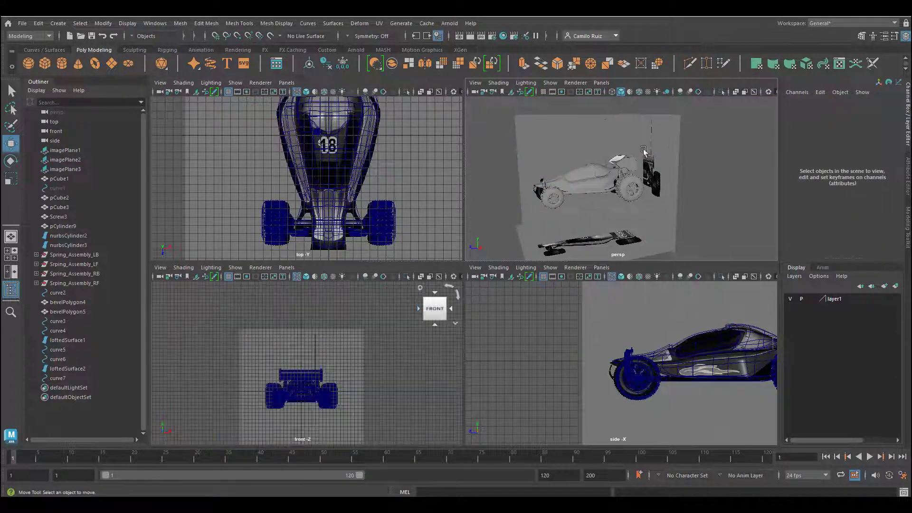
scroll(424, 353, "up", 4)
left_click(672, 149)
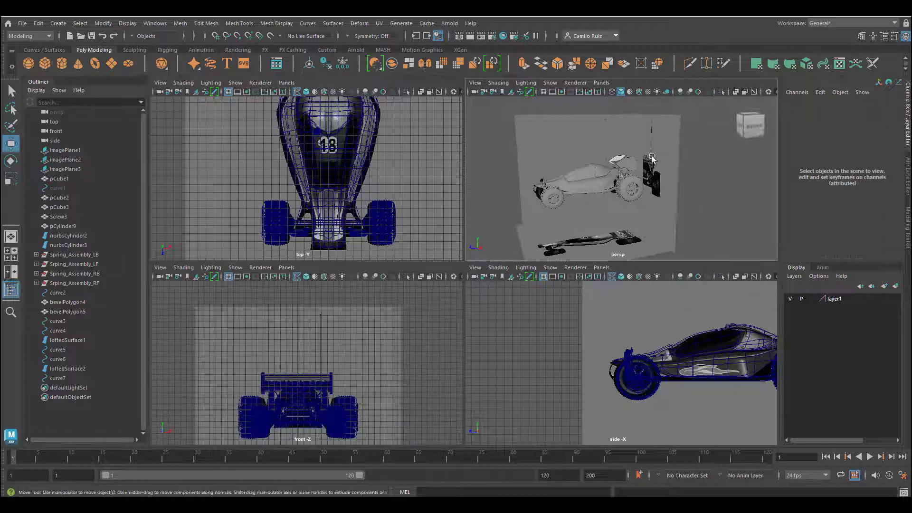
left_click(103, 23)
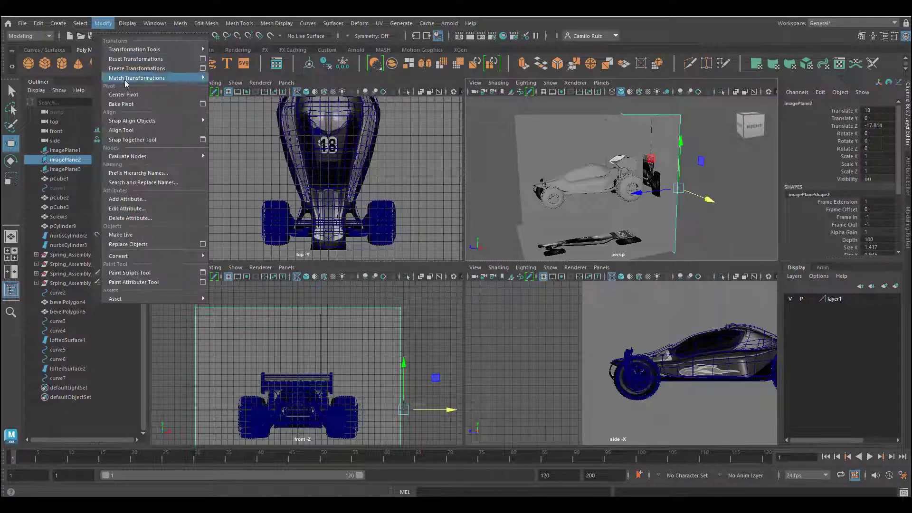
left_click(124, 93)
mouse_move(344, 411)
left_mouse_down()
mouse_move(309, 413)
mouse_move(350, 415)
left_mouse_up()
type("18")
key("Return")
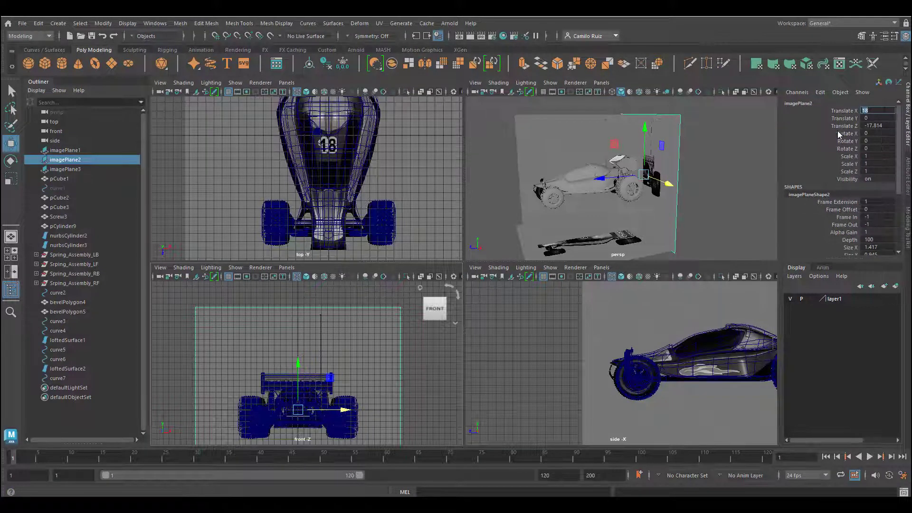
Step: Set the side-view image plane's Translate X to exactly 0
left_click(595, 197)
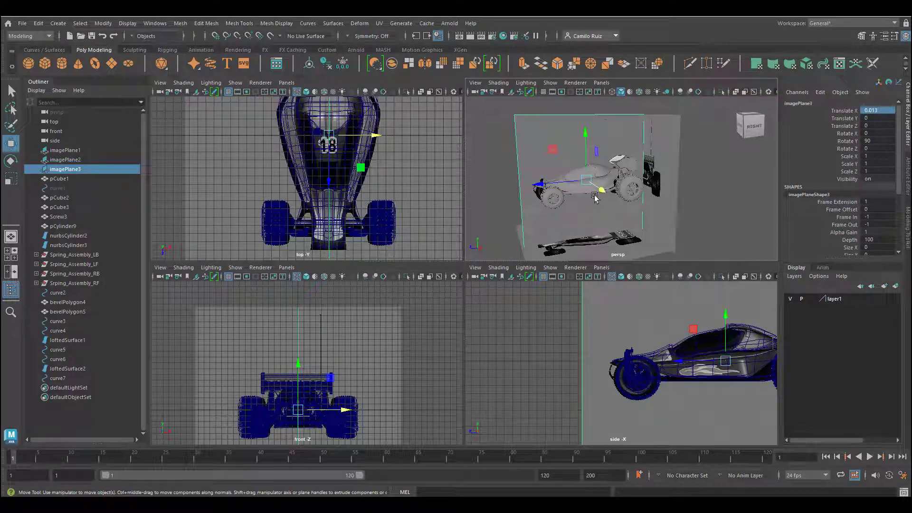
left_click_drag(372, 136, 378, 136)
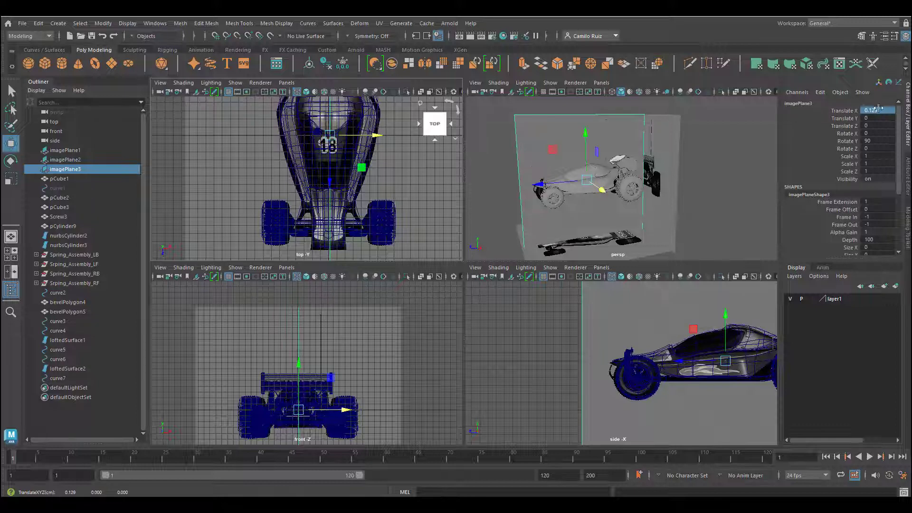
type("0")
key("Return")
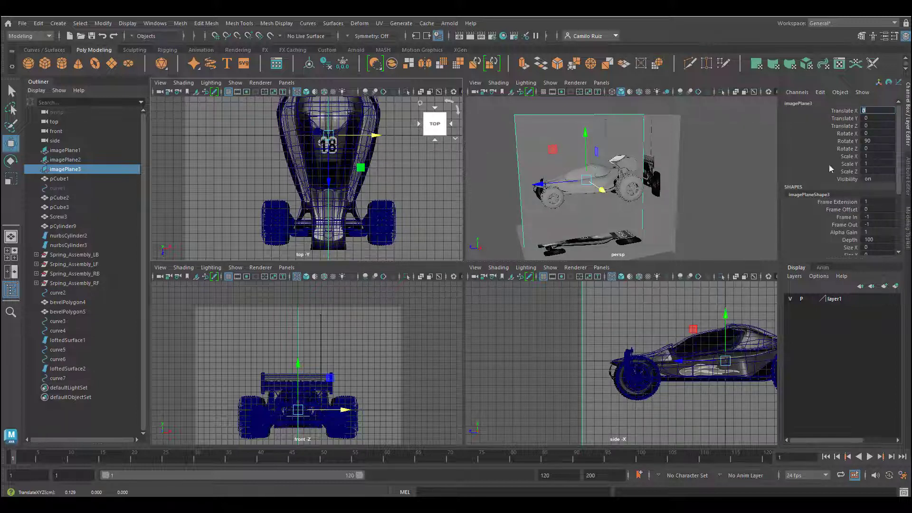
Step: Position the top-view image plane at Translate X 0, Y -17 and Z 0.5
left_click(602, 244)
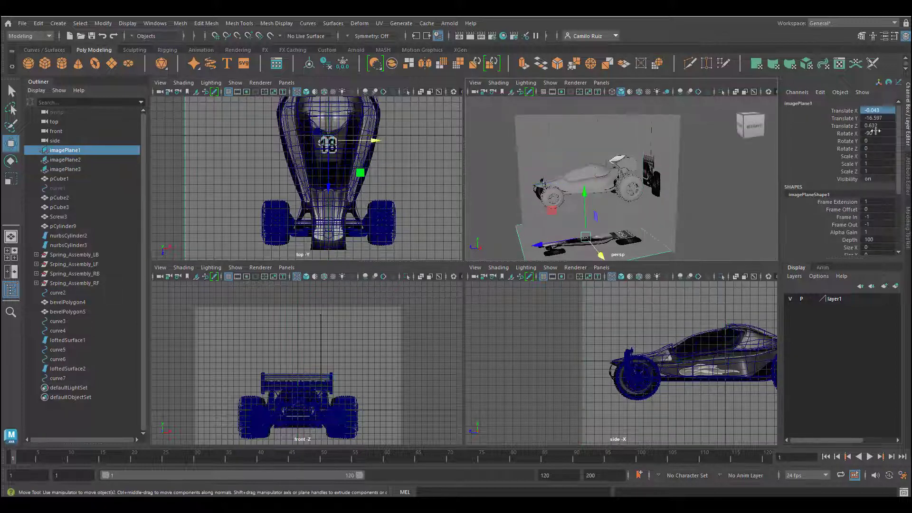
type("0")
key("Return")
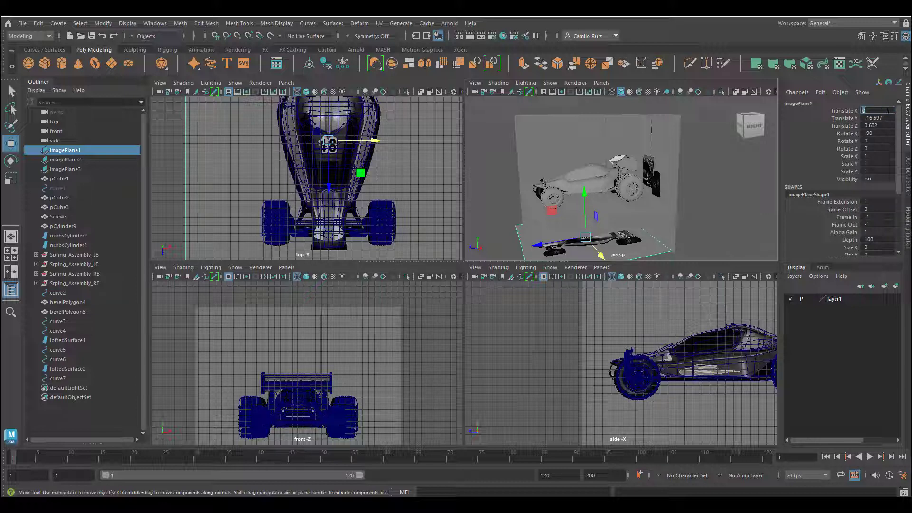
left_click(884, 118)
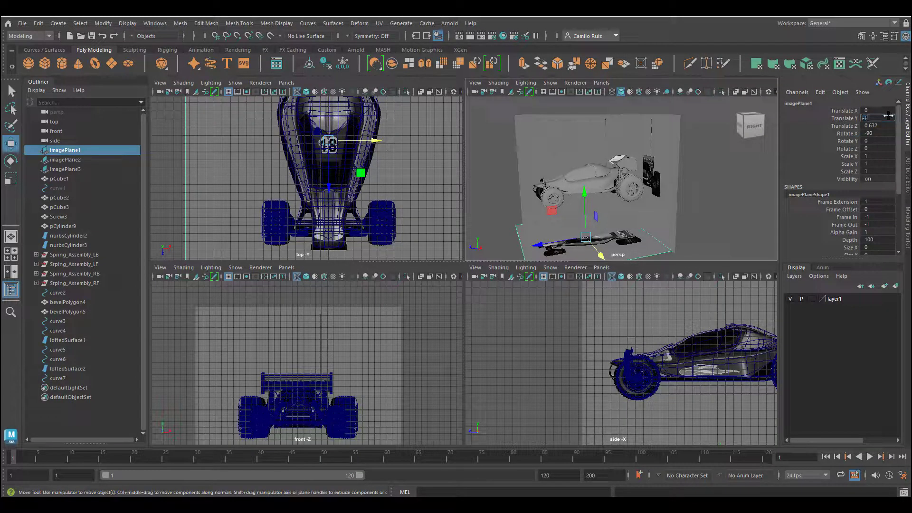
type("-17")
key("Return")
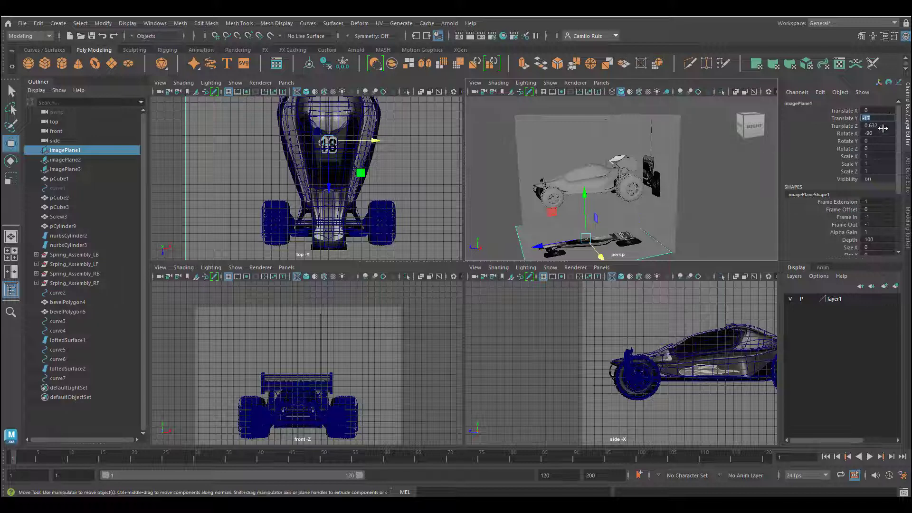
left_click(884, 125)
type("0.5")
key("Return")
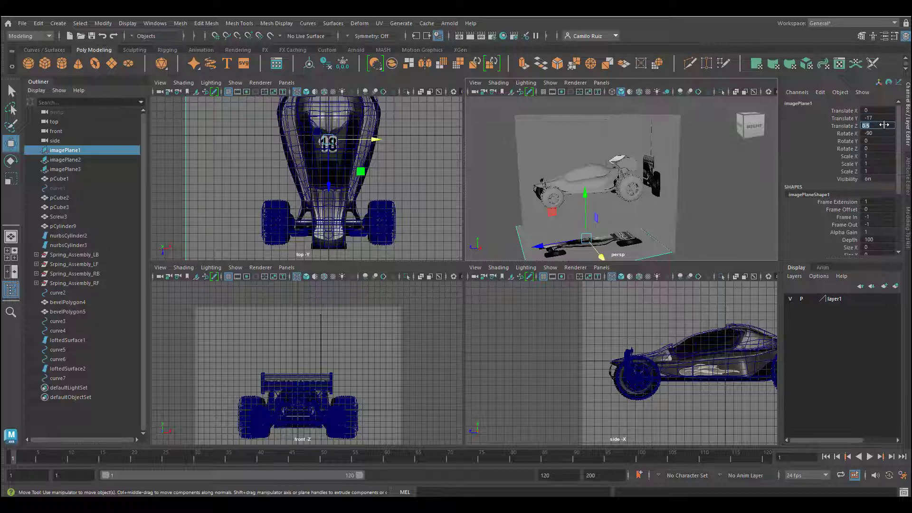
Step: Try a Rotate X of 0 on the top-view image plane and set it back to -90
left_click(882, 134)
type("0")
key("Return")
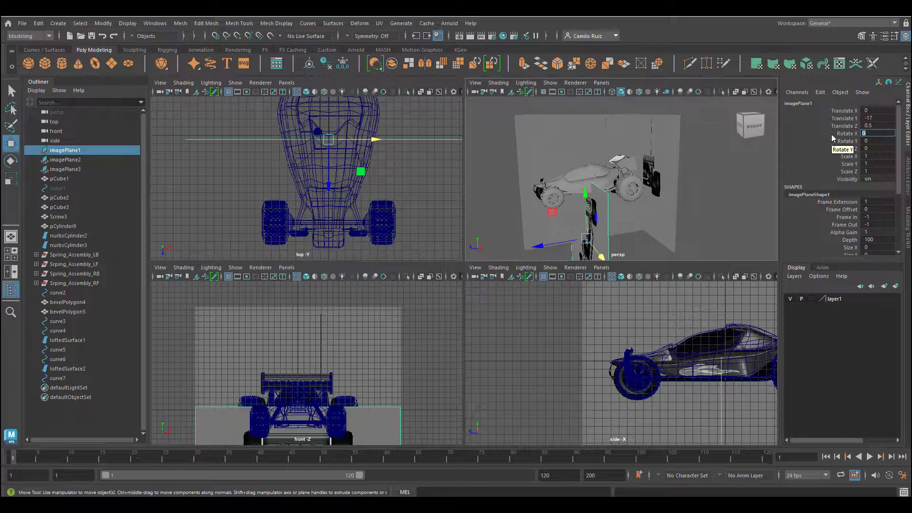
type("-90")
key("Return")
Step: Examine how the reference images line up with the car's wheels, body and wing in the top, front and side views
scroll(383, 190, "up", 5)
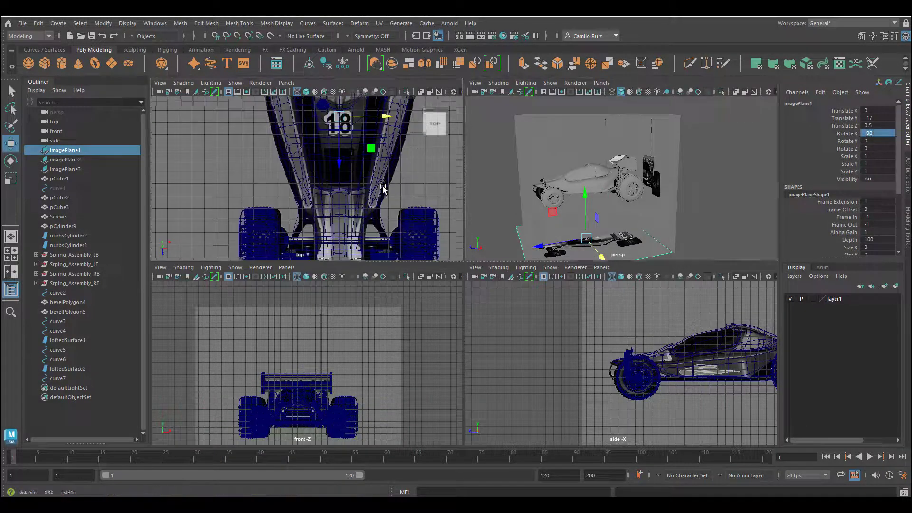
middle_click_drag(383, 189, 348, 169, "alt")
middle_click_drag(603, 373, 504, 362, "alt")
middle_click_drag(362, 381, 371, 323, "alt")
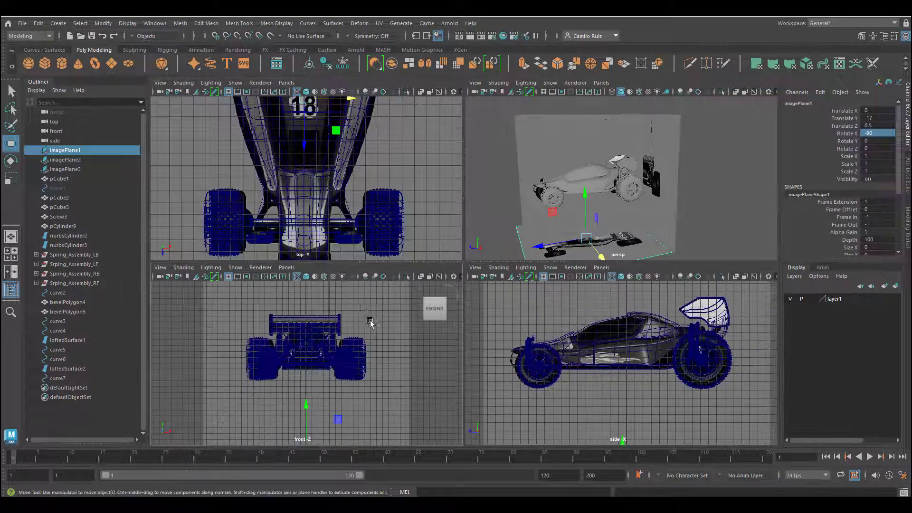
scroll(371, 323, "up", 5)
scroll(380, 321, "down", 4)
scroll(387, 321, "up", 2)
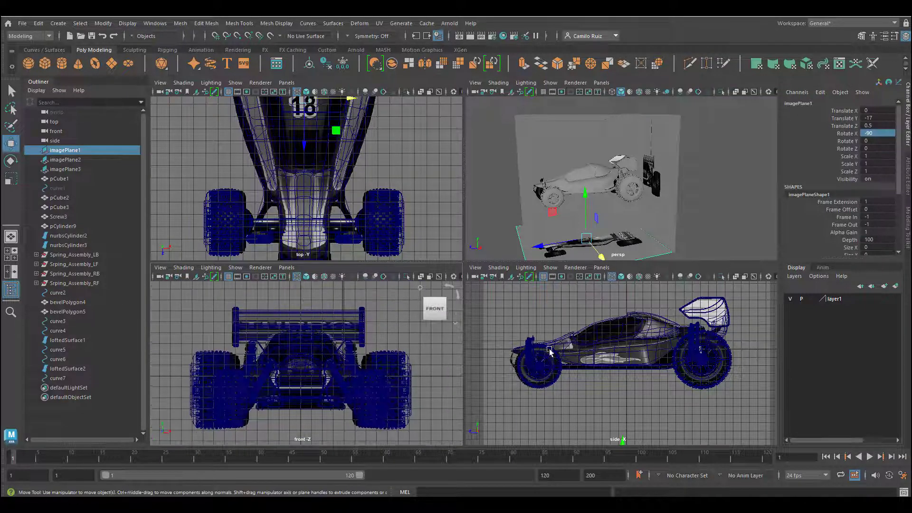
middle_click_drag(550, 351, 553, 366, "alt")
middle_click_drag(414, 213, 417, 198, "alt")
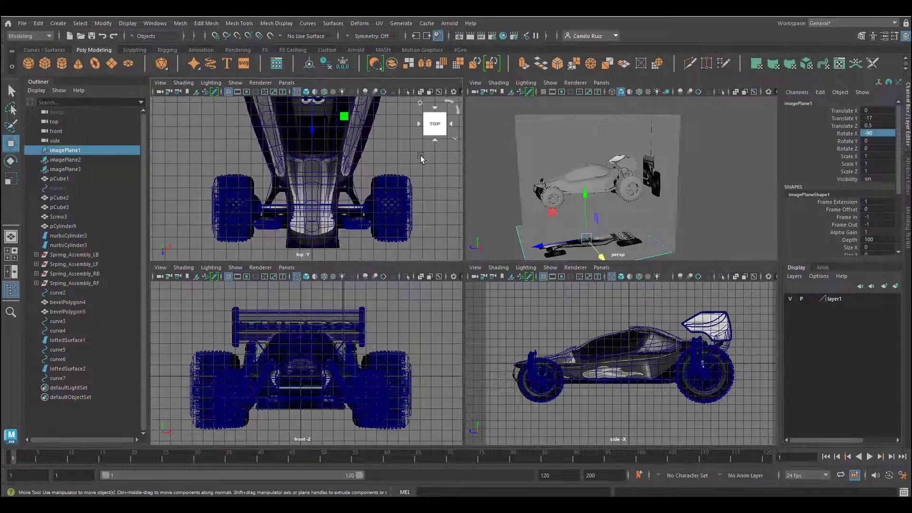
middle_click_drag(421, 159, 349, 225, "alt")
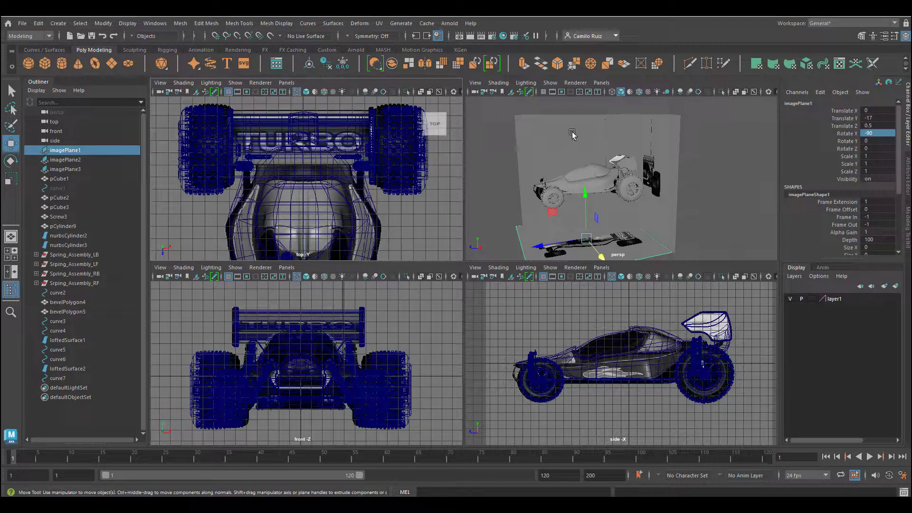
Step: Hide the image planes in the perspective view so only the car model is displayed
key("space")
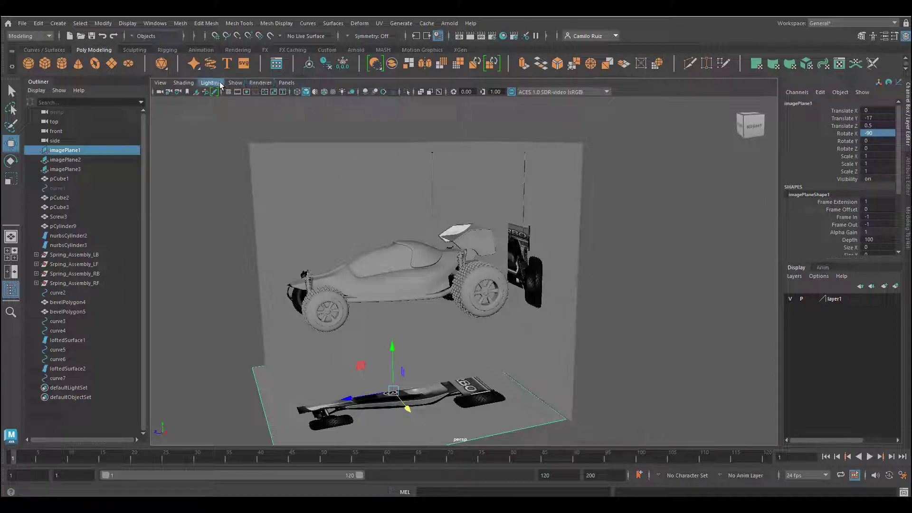
left_click(235, 83)
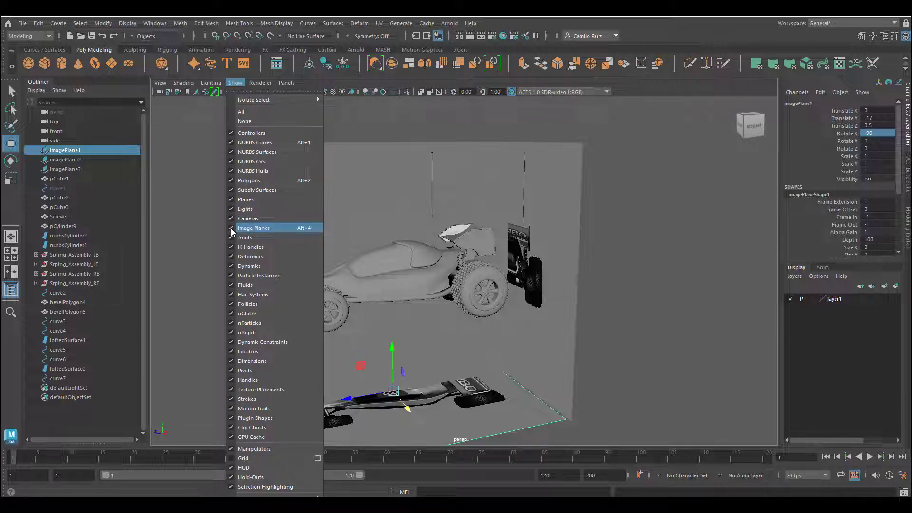
left_click(247, 229)
left_click_drag(411, 315, 440, 316, "alt")
key("space")
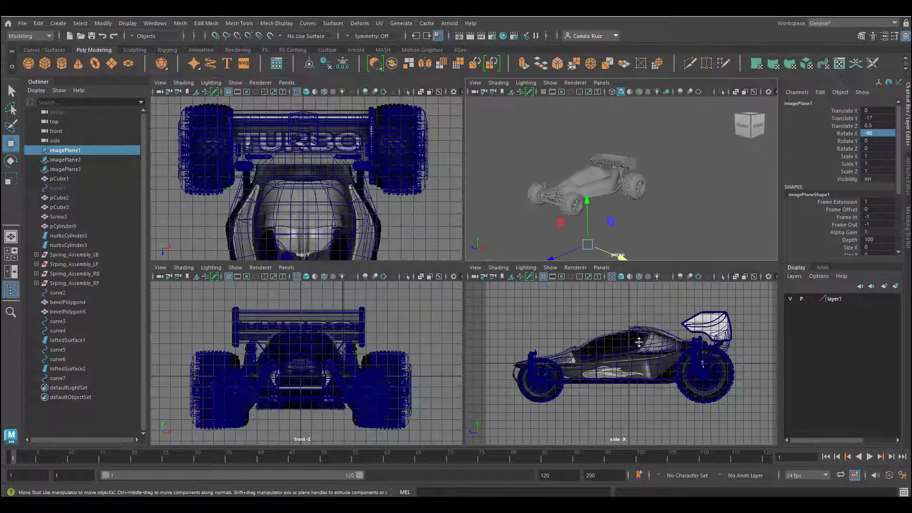
Step: Open the pCube2 mesh for vertex editing in the side view, at the support under the rear wing
key("space")
middle_click_drag(643, 291, 572, 352, "alt")
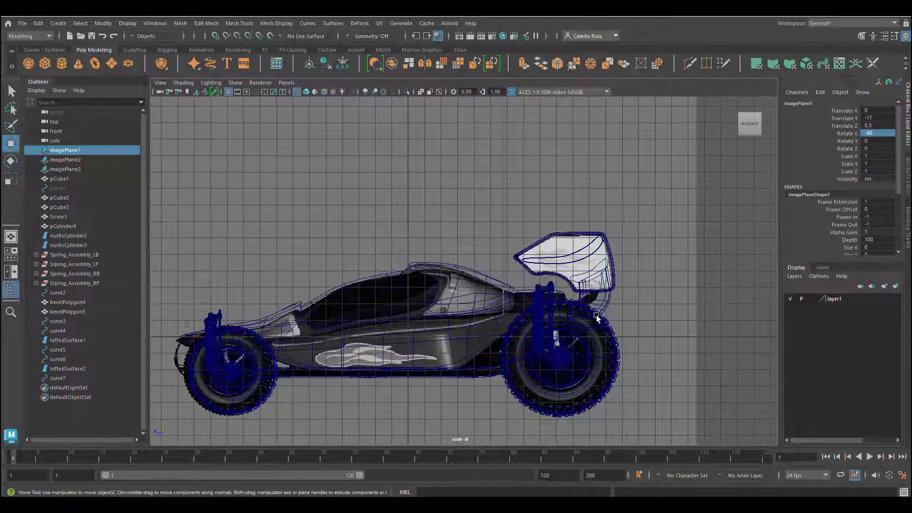
scroll(573, 335, "up", 3)
middle_click_drag(613, 305, 576, 303, "alt")
scroll(575, 304, "up", 5)
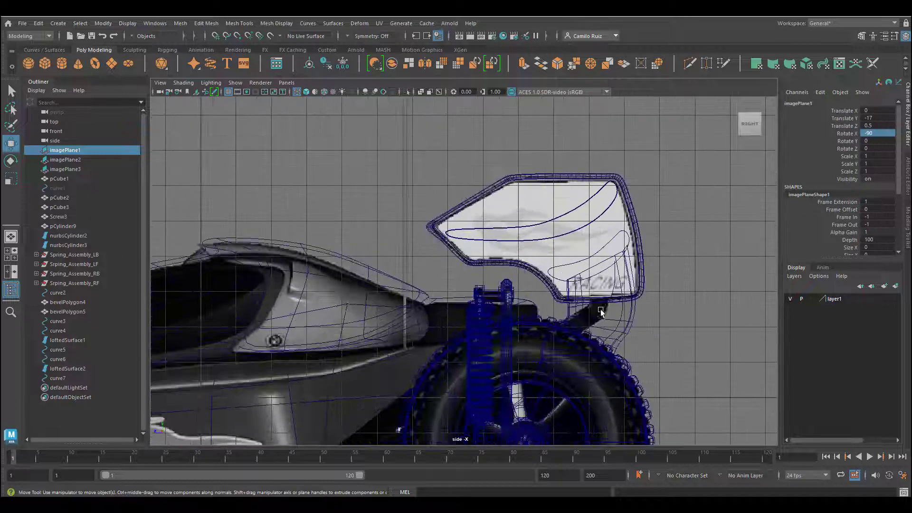
left_click(568, 308)
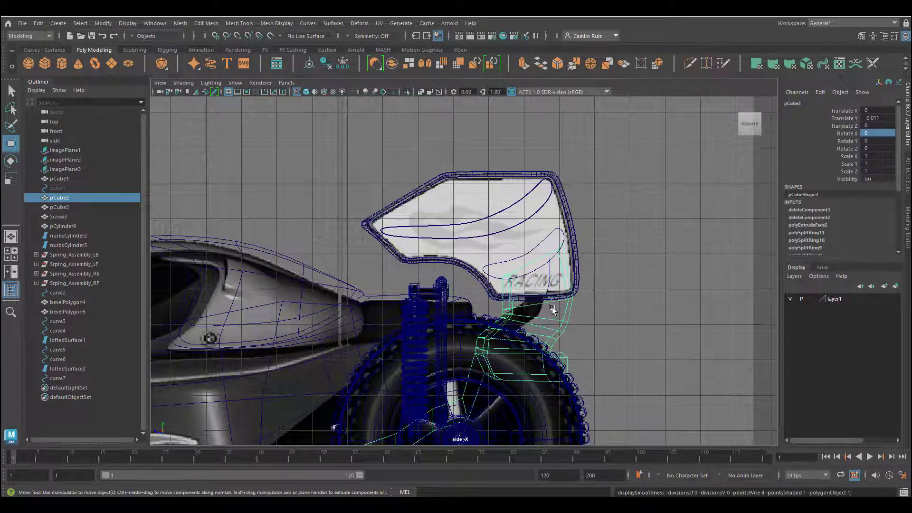
scroll(590, 330, "up", 4)
middle_click_drag(600, 336, 513, 292, "alt")
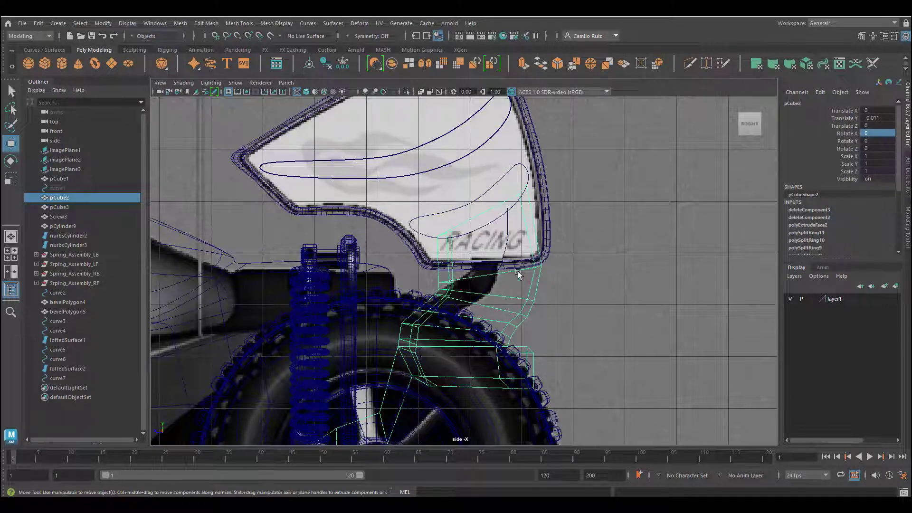
right_click_drag(518, 273, 494, 228)
Step: Move the wing support's upper vertices and front-edge vertices toward the dark strut in the side reference
left_click_drag(502, 160, 479, 393)
left_click_drag(568, 421, 518, 334, "ctrl")
left_click_drag(519, 404, 492, 339, "ctrl")
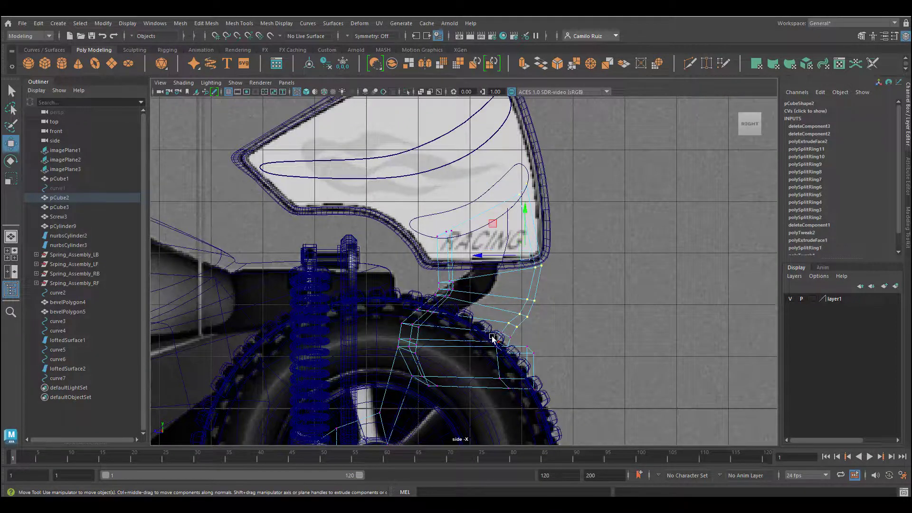
left_click_drag(479, 255, 412, 237)
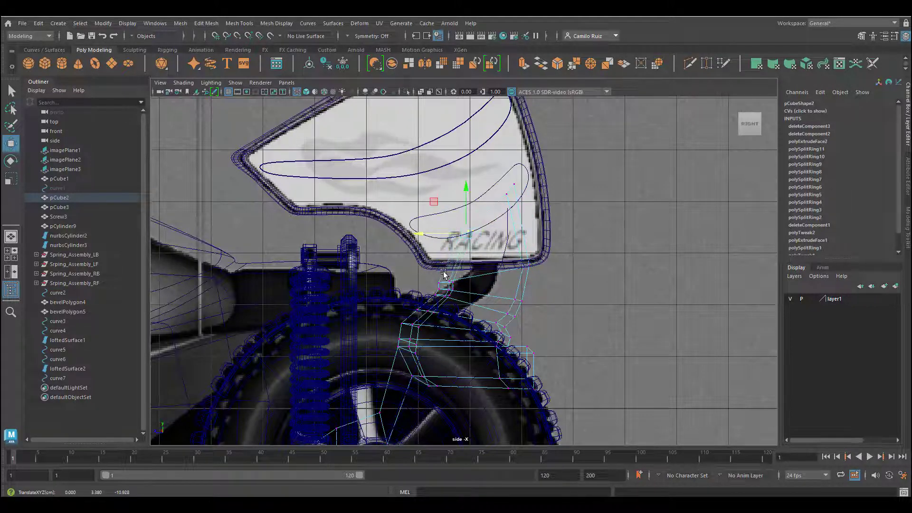
mouse_move(421, 271)
left_mouse_down()
mouse_move(459, 301)
mouse_move(442, 251)
mouse_move(416, 278)
mouse_move(438, 319)
mouse_move(426, 258)
left_mouse_up()
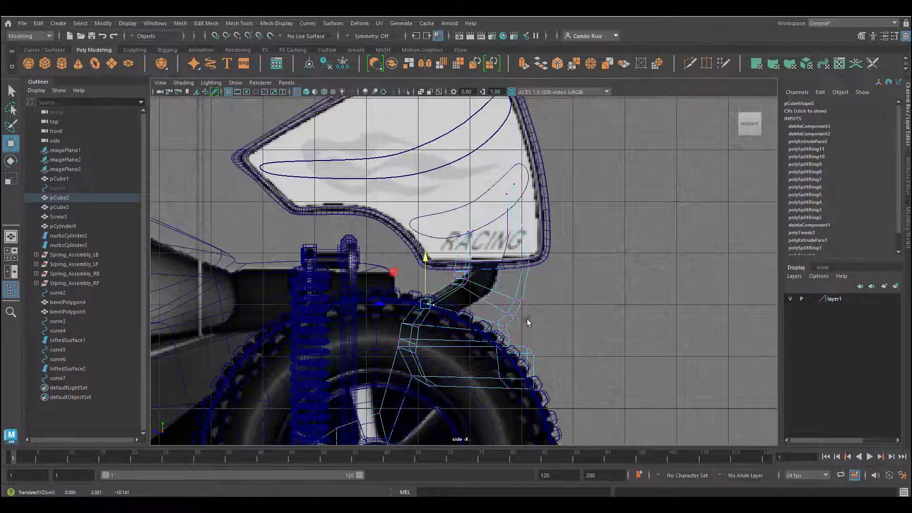
Step: Shift the wing support's rear-edge vertices forward onto the reference strut and adjust its upper vertices to fit beneath the wing
left_click_drag(583, 153, 492, 407)
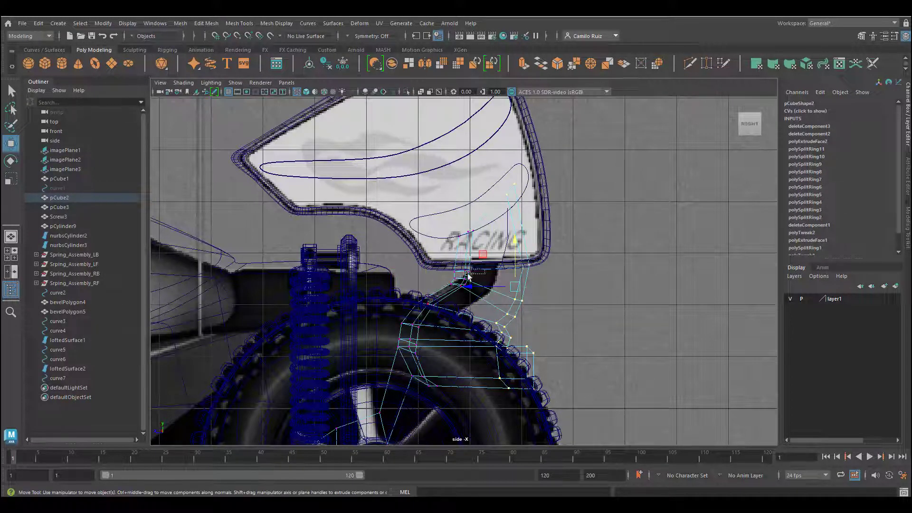
left_click_drag(495, 287, 474, 288)
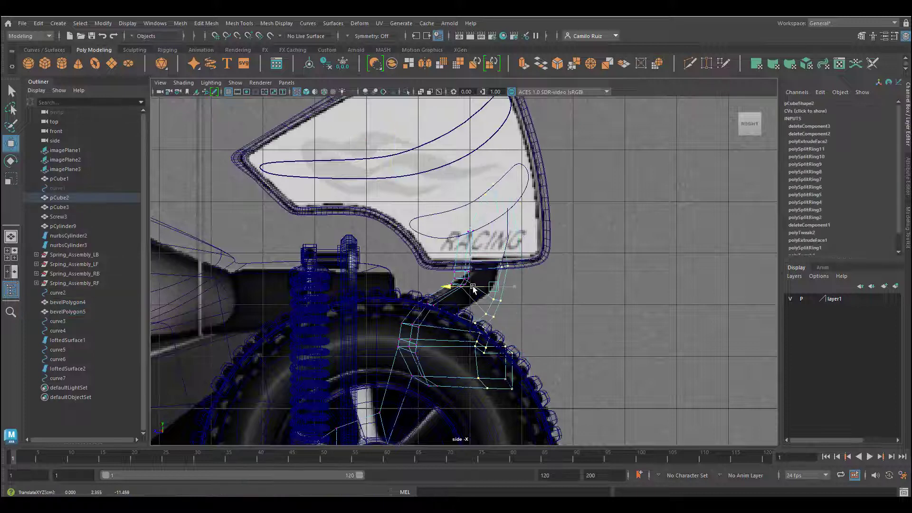
left_click_drag(516, 166, 459, 197)
left_click_drag(491, 147, 493, 176)
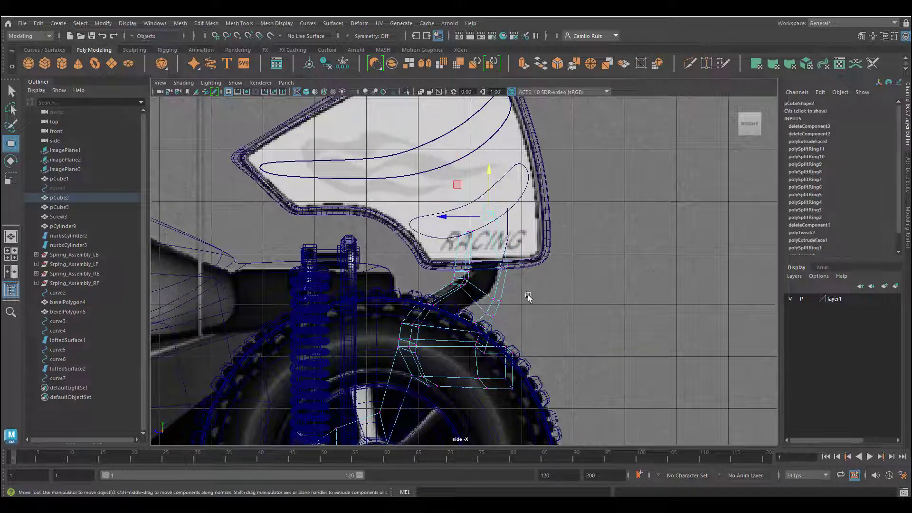
left_click_drag(528, 295, 492, 257)
left_click_drag(480, 267, 476, 267)
Step: Adjust the vertices around the wing support's bend to follow the rear curve of the reference strut
mouse_move(509, 332)
left_mouse_down()
mouse_move(481, 289)
mouse_move(469, 301)
left_mouse_up()
left_click_drag(497, 361, 476, 286)
mouse_move(504, 292)
left_mouse_down()
mouse_move(481, 320)
mouse_move(447, 323)
left_mouse_up()
left_click_drag(505, 323, 455, 294)
left_click_drag(446, 334, 467, 347)
left_click_drag(467, 356, 446, 335, "shift")
mouse_move(454, 321)
left_mouse_down()
mouse_move(454, 312)
mouse_move(452, 319)
left_mouse_up()
Step: Move the rear vertices of the block below the wing support forward to narrow it in the side view
left_click_drag(495, 398, 439, 384)
left_click_drag(523, 400, 495, 344)
left_click_drag(499, 368, 491, 368)
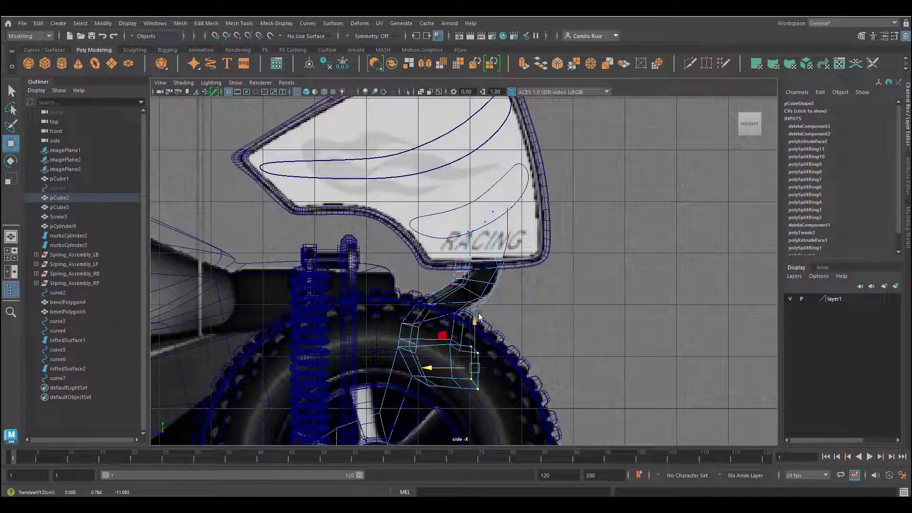
Step: Fine-tune the vertices along the wing support's underside and rear edge to match the reference strut's outline
left_click_drag(458, 316, 442, 325)
left_click(485, 326)
left_click(471, 324)
right_click_drag(466, 320, 449, 230)
left_click(481, 301)
left_click(488, 302)
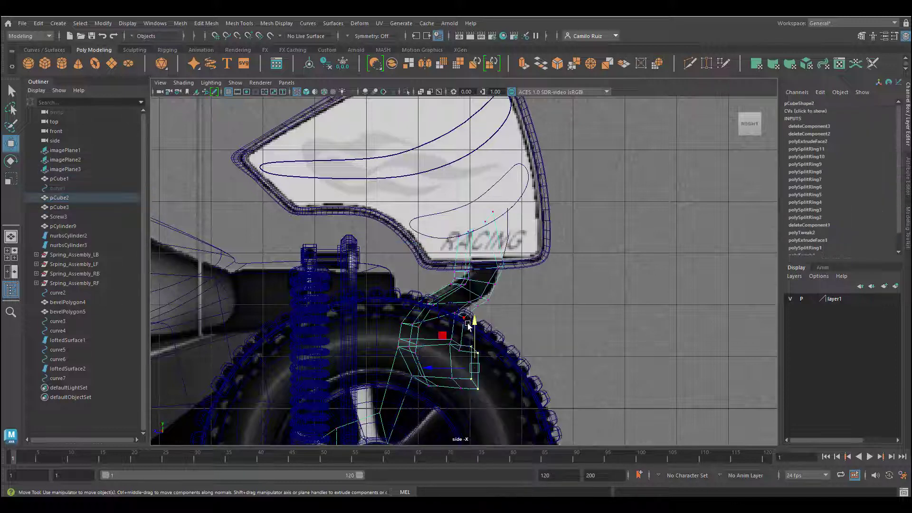
scroll(444, 314, "up", 5)
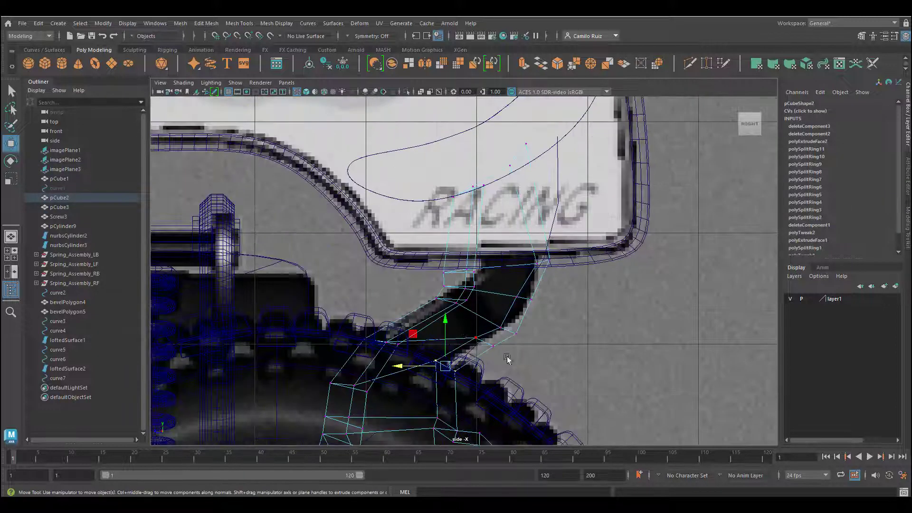
left_click(504, 325)
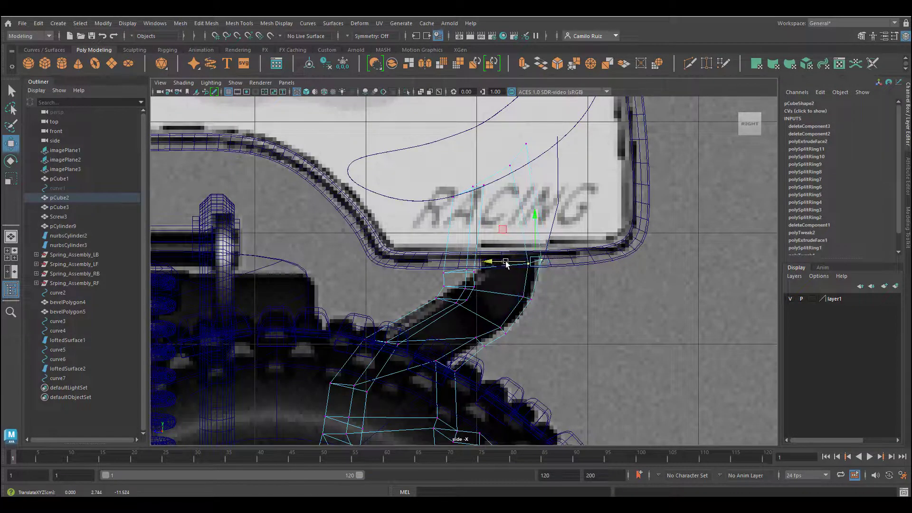
Step: Adjust the height of the vertices at the top of the block where it meets the wing support
scroll(451, 340, "down", 5)
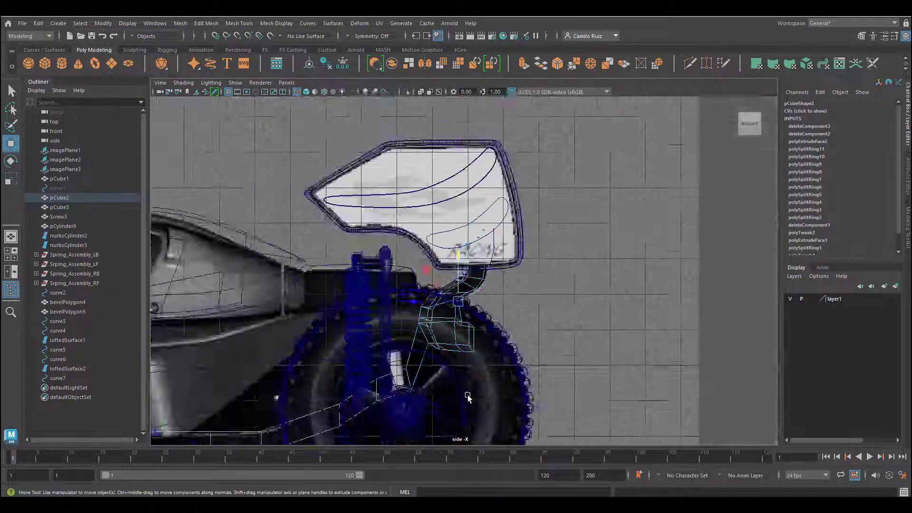
scroll(468, 395, "up", 4)
left_click_drag(489, 386, 488, 341)
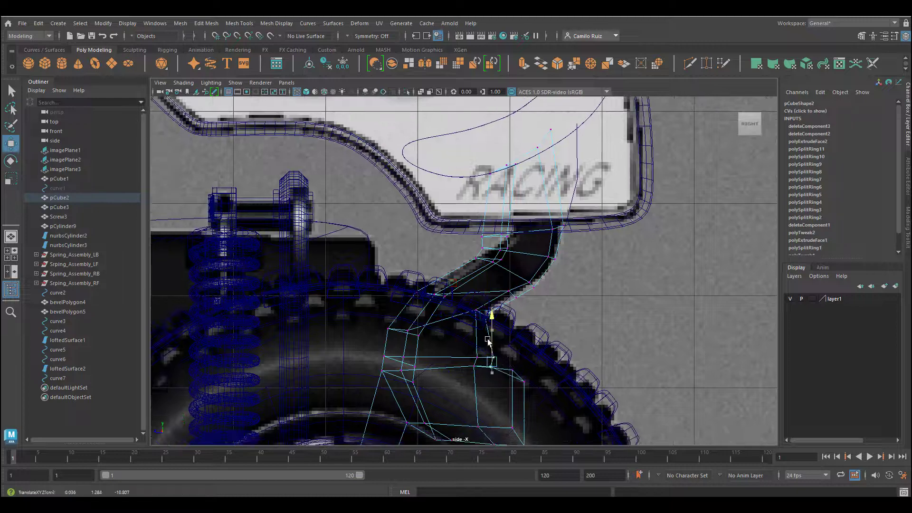
Step: Turn on smooth mesh preview for the reshaped rear wing support in the perspective view and inspect it on the whole car
key("space")
key("space")
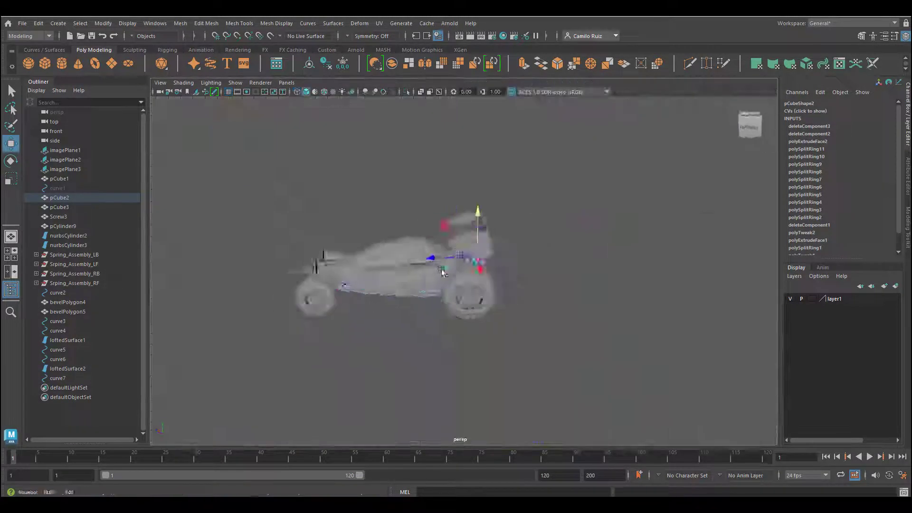
scroll(547, 258, "up", 8)
left_click_drag(542, 266, 501, 326, "alt")
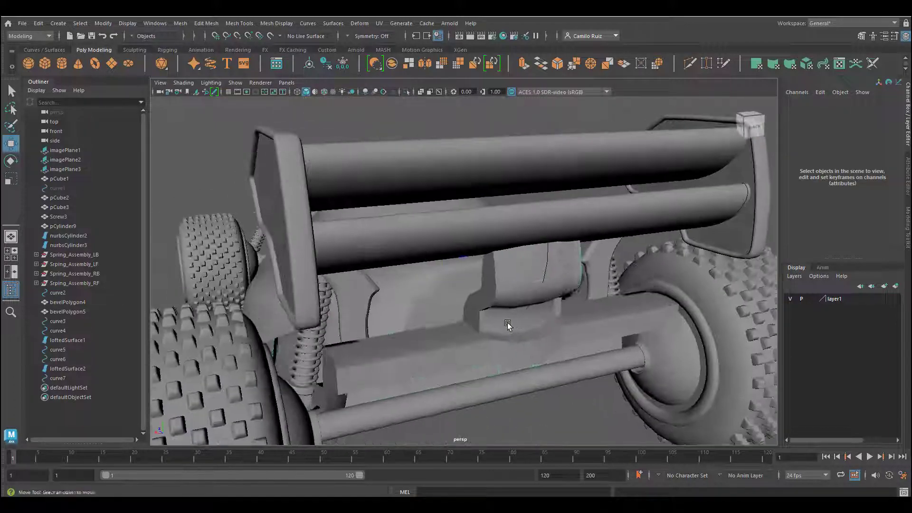
left_click(518, 348)
key("3")
left_click(553, 408)
left_click_drag(554, 404, 477, 287, "alt")
scroll(484, 362, "down", 3)
scroll(484, 362, "down", 5)
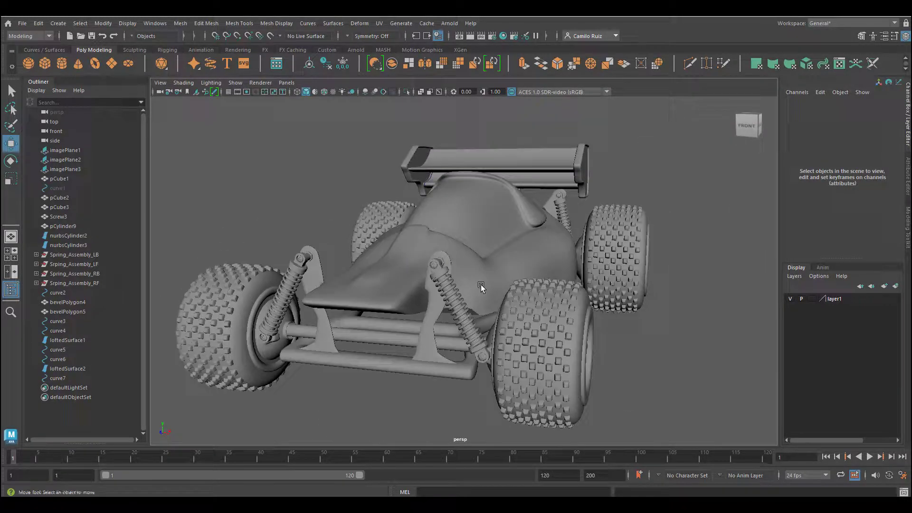